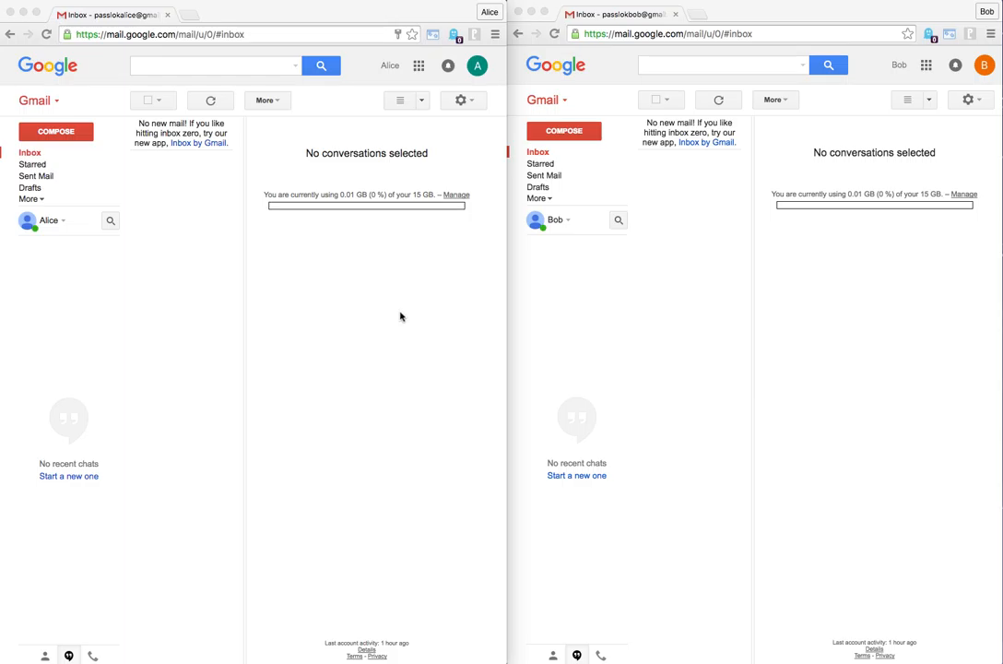
left_click(391, 316)
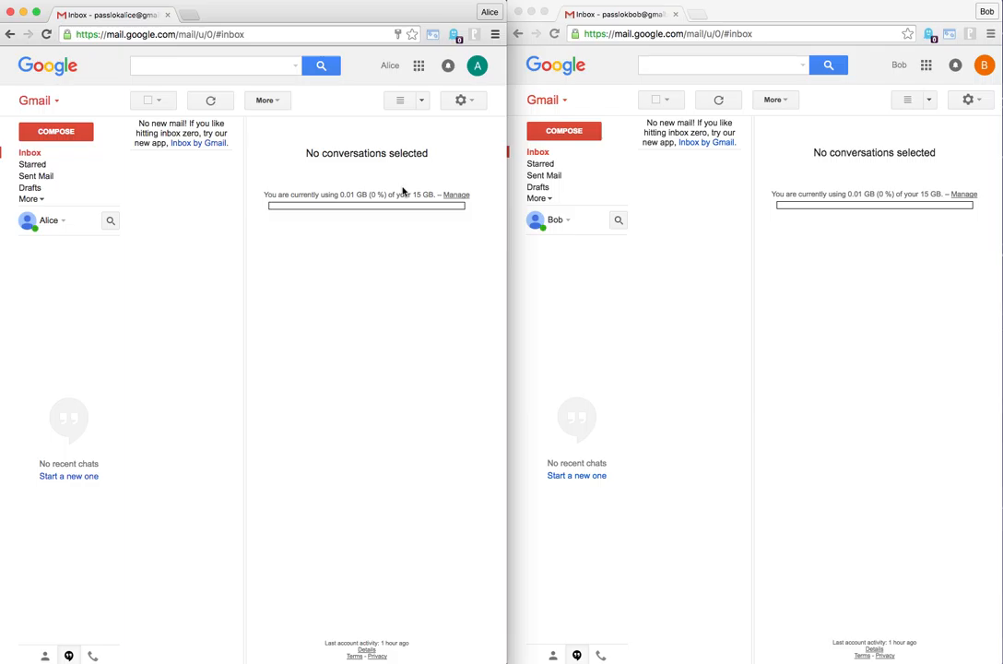
left_click(833, 312)
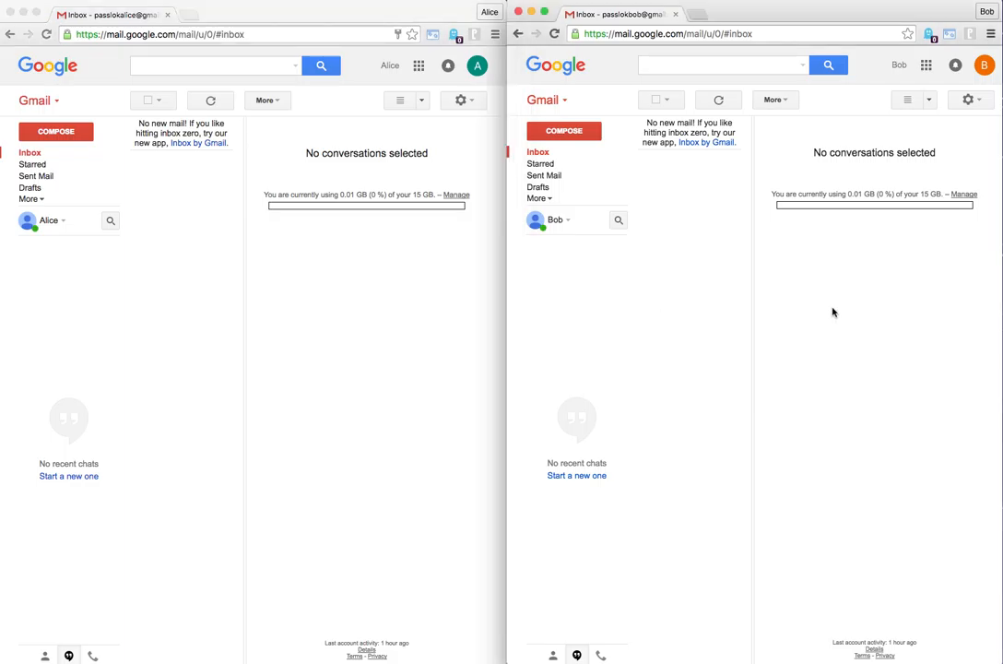
left_click(376, 318)
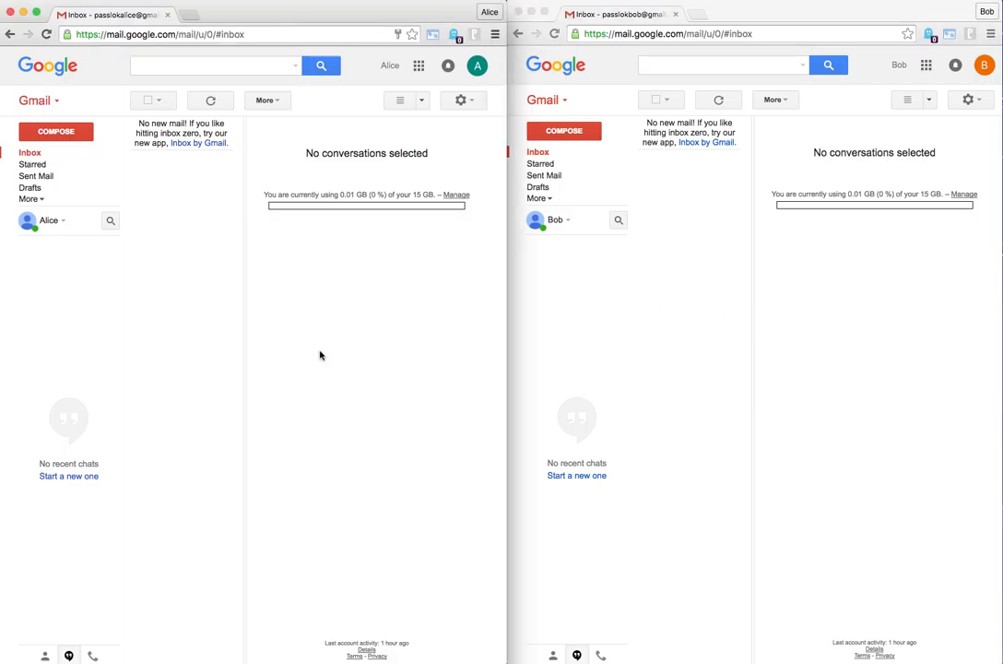
Start a new email from the first account to the second account's contact with the subject "Start read-once"
left_click(57, 132)
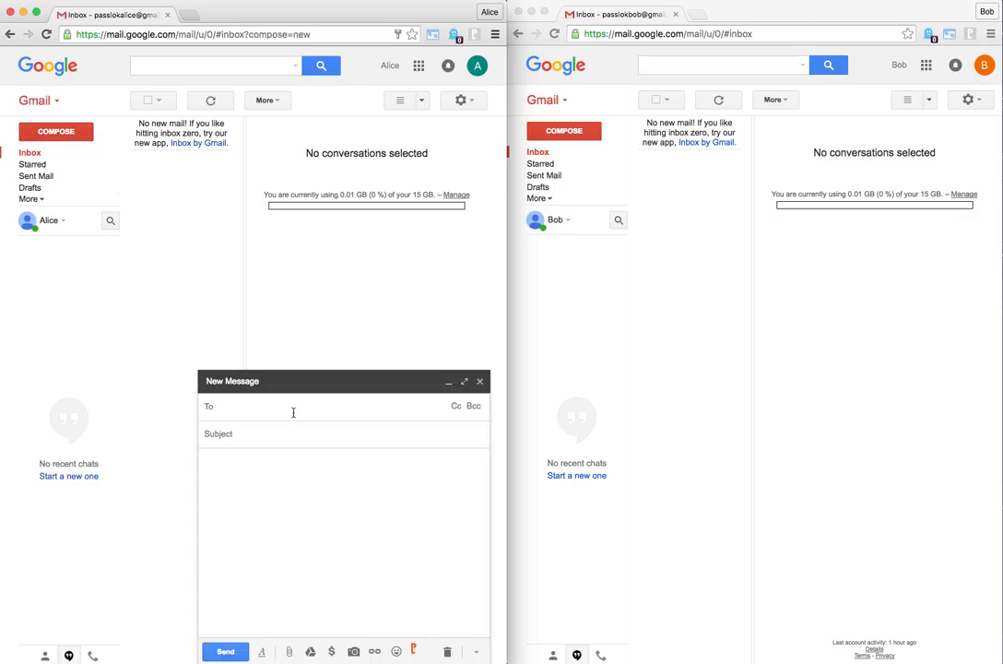
type("bob")
left_click(260, 433)
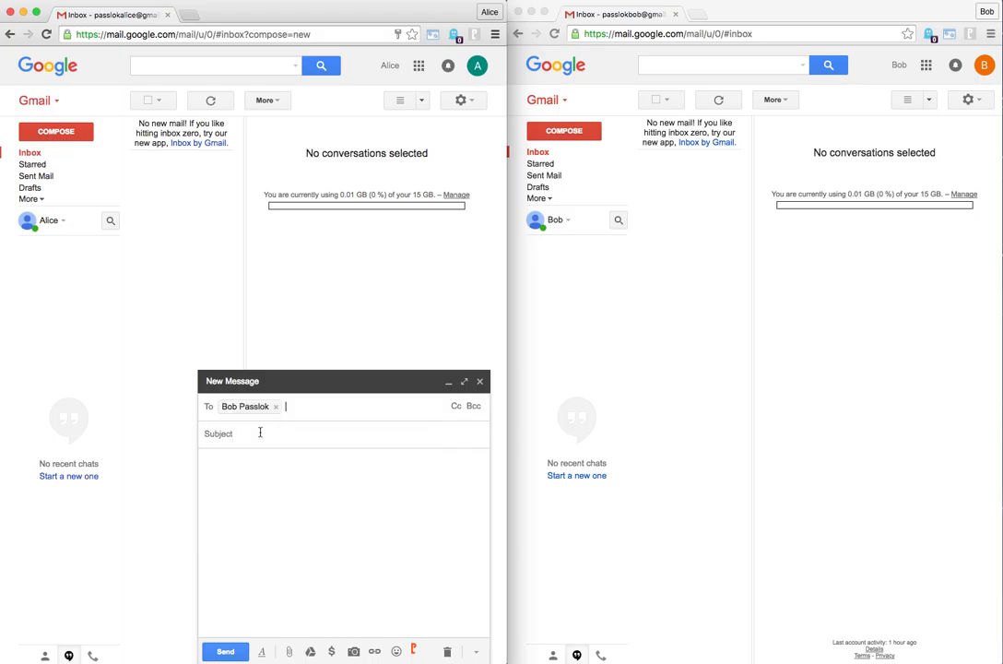
left_click(238, 432)
type("Start")
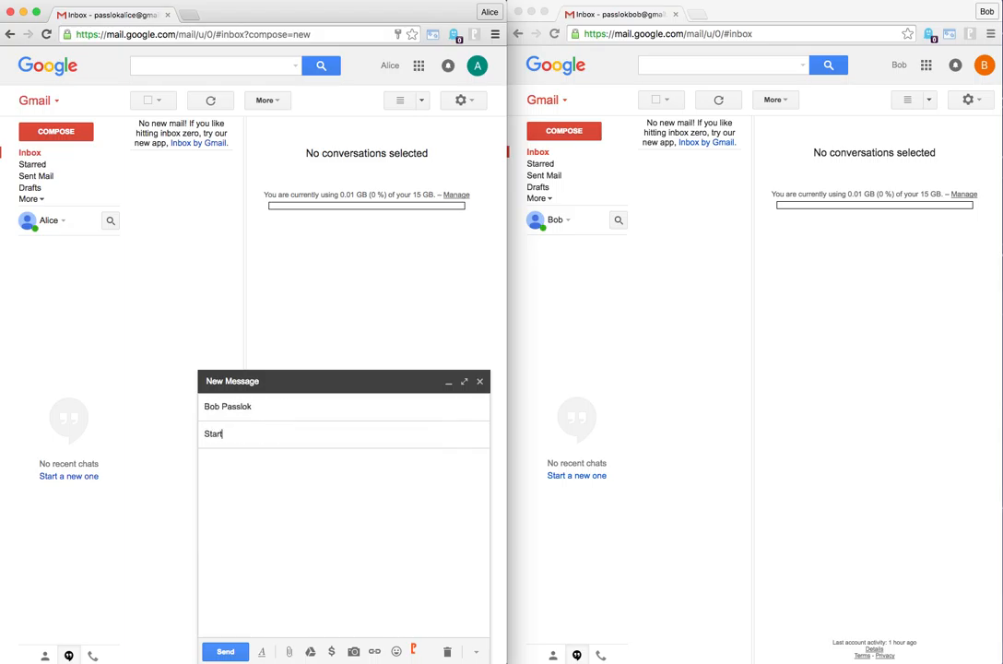
type(" read-once")
Encrypt a PassLok Read-once message reading "1st from" plus the sender's first name into the email, and send it
left_click(414, 650)
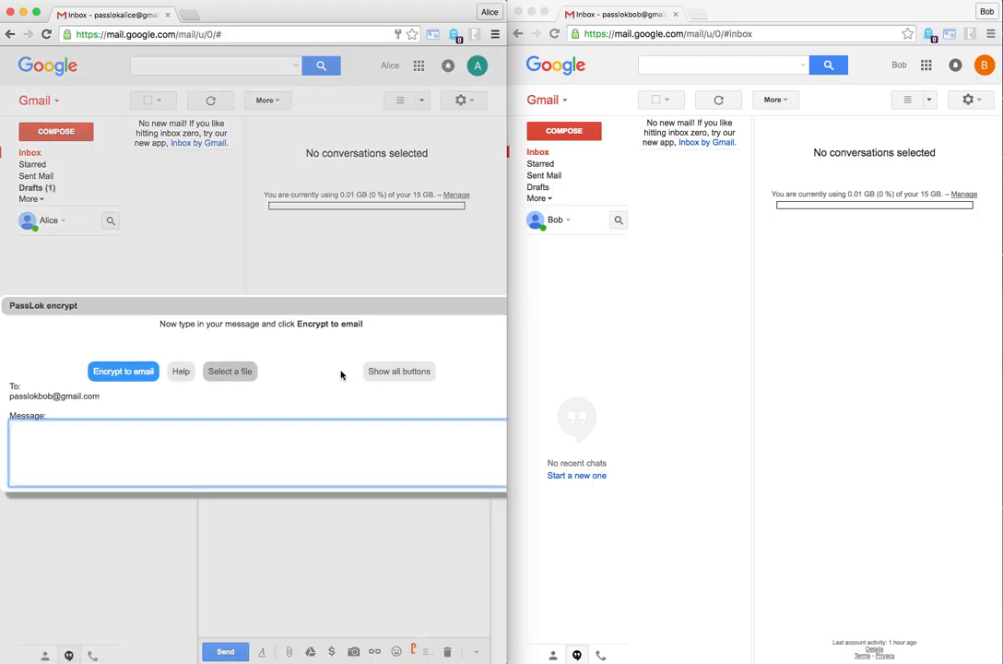
left_click(414, 371)
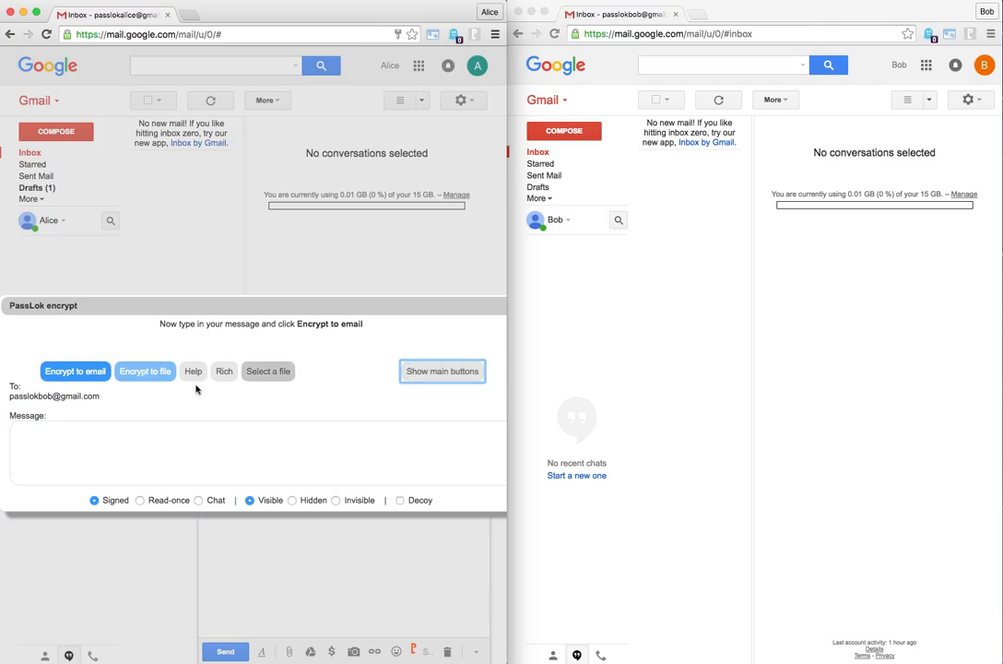
left_click(140, 500)
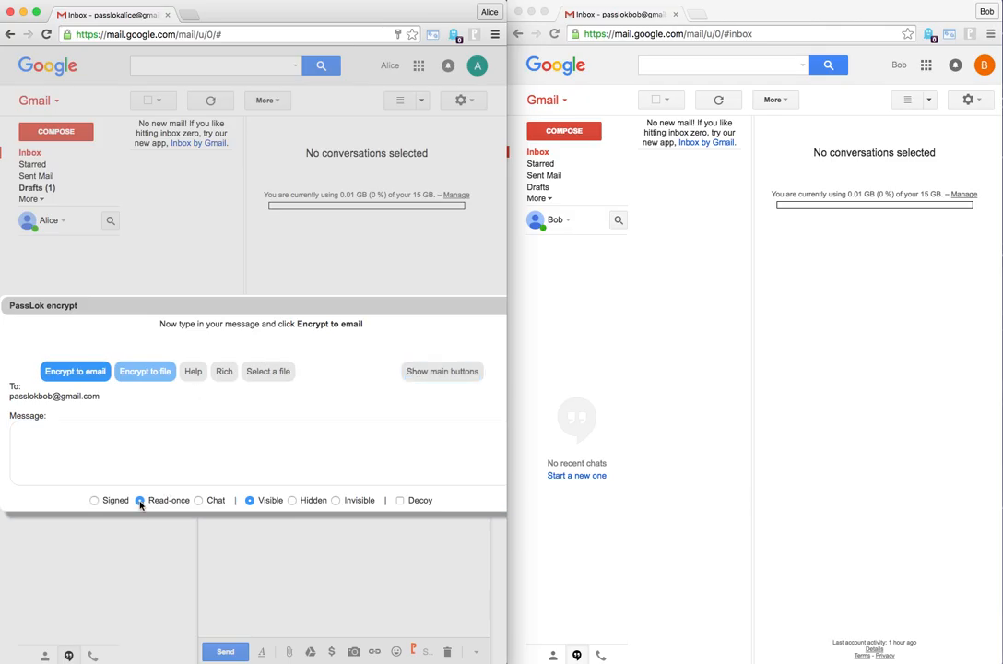
left_click(165, 438)
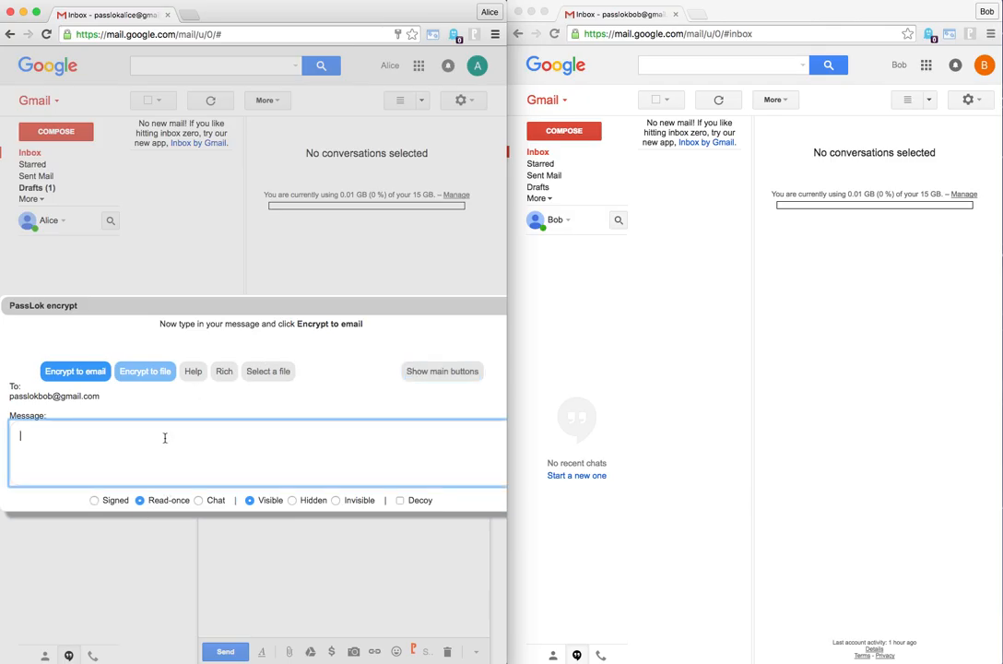
type("1st from Alice")
left_click(83, 373)
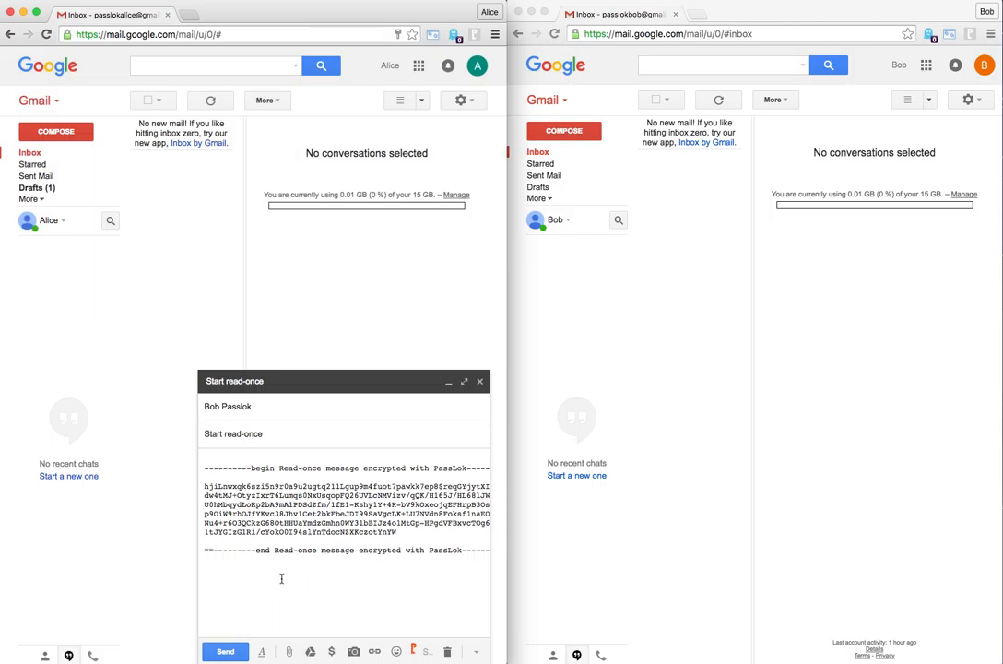
left_click(228, 653)
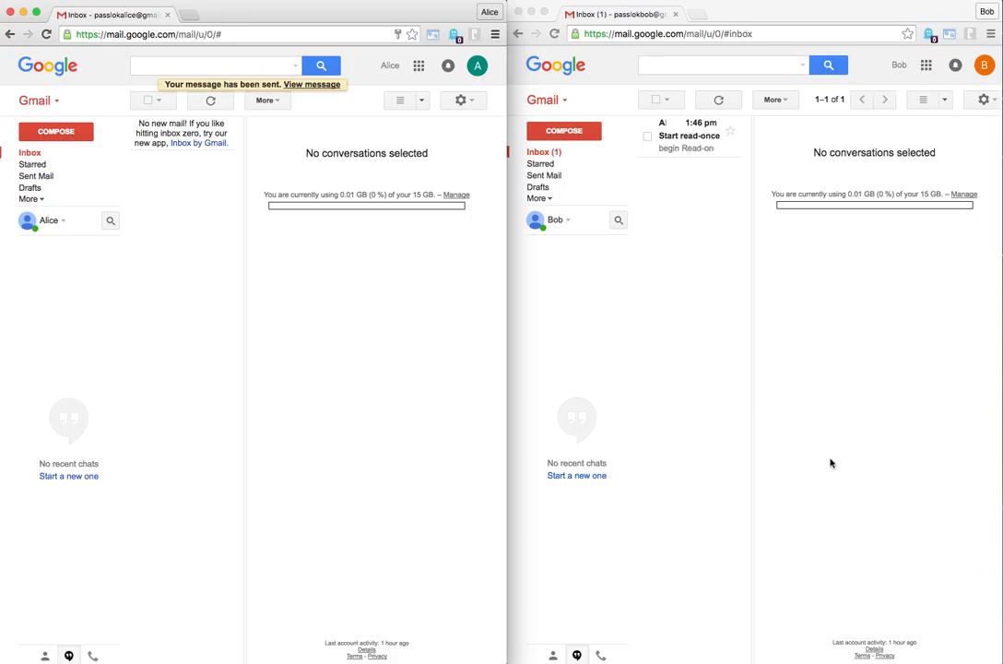
Open the "Start read-once" email in the second account's inbox and decrypt it twice with PassLok, closing the result each time
left_click(694, 138)
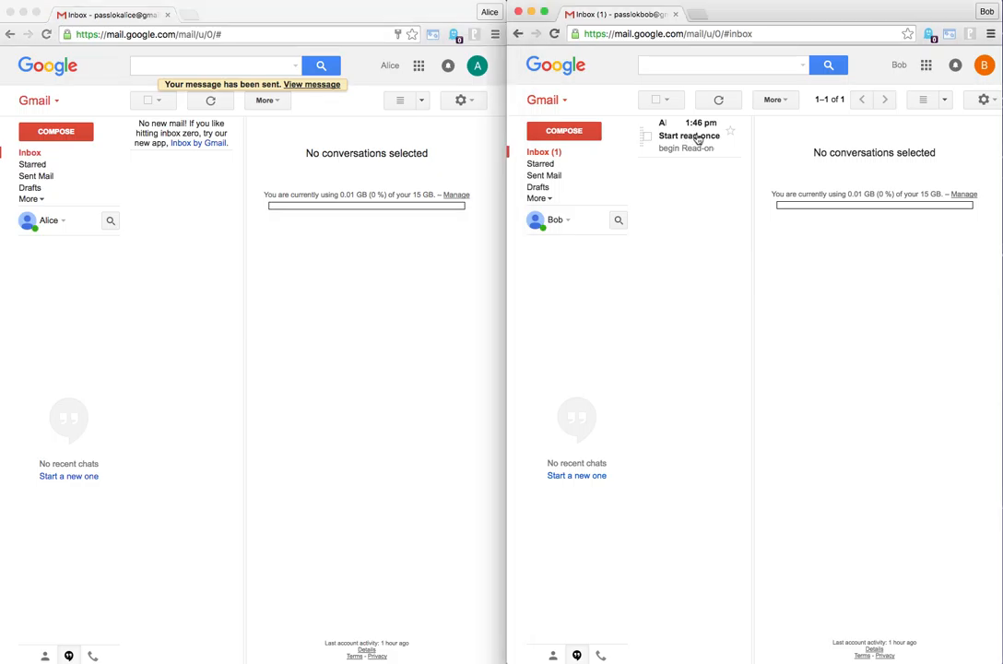
left_click(698, 138)
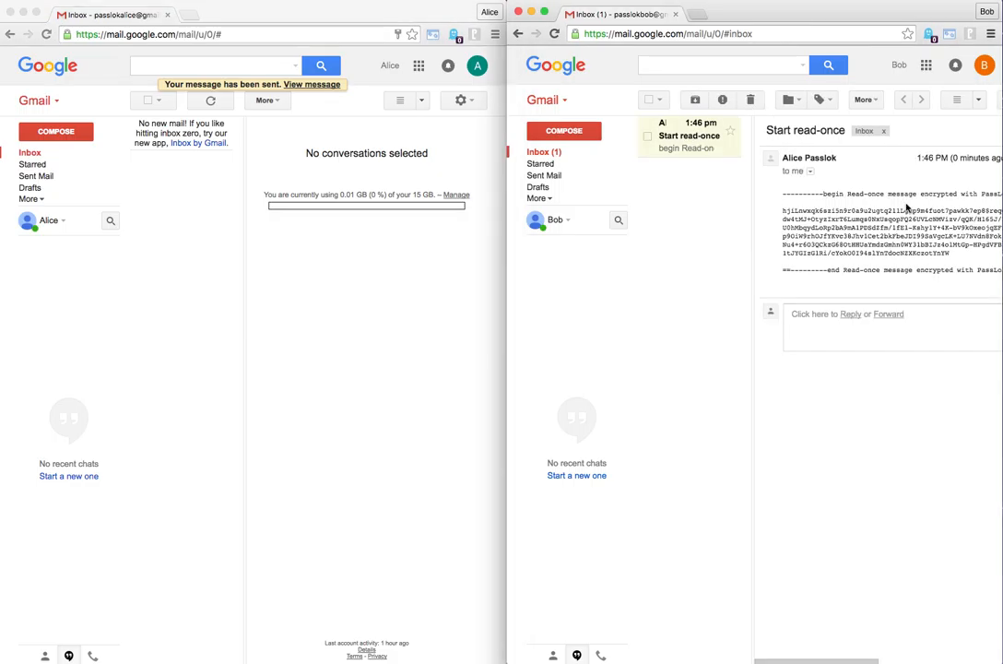
scroll(894, 210, "right", 2)
scroll(893, 210, "right", 1)
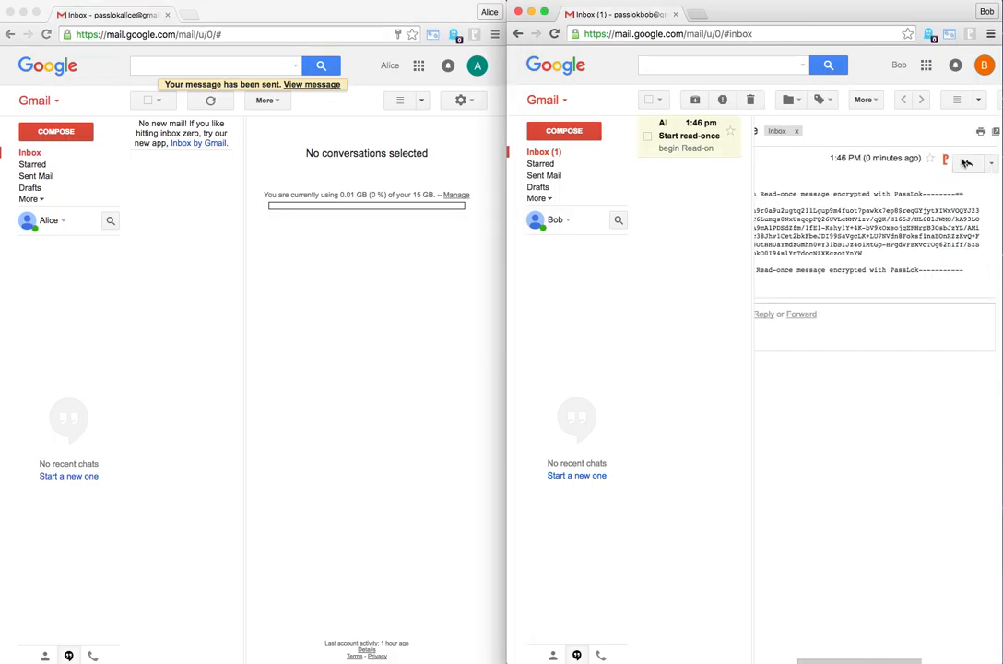
left_click(946, 162)
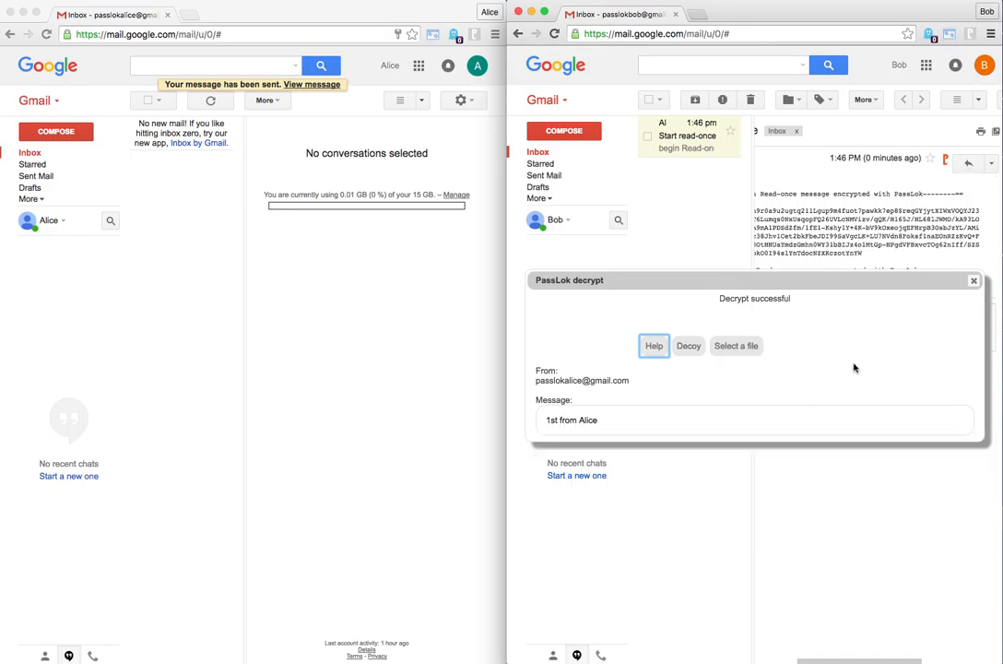
left_click(974, 280)
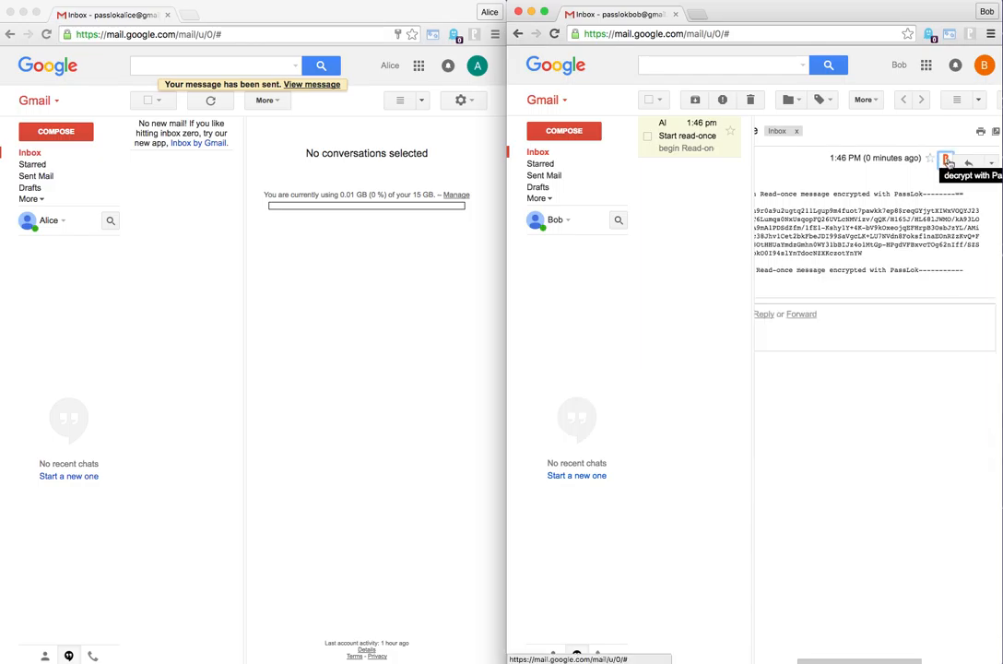
left_click(947, 162)
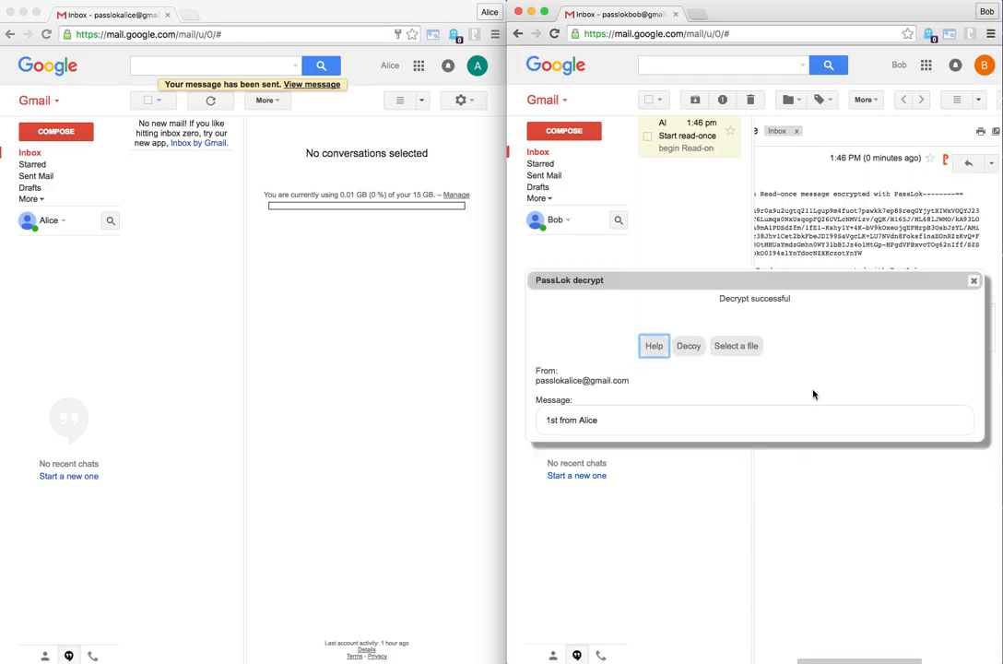
left_click(973, 281)
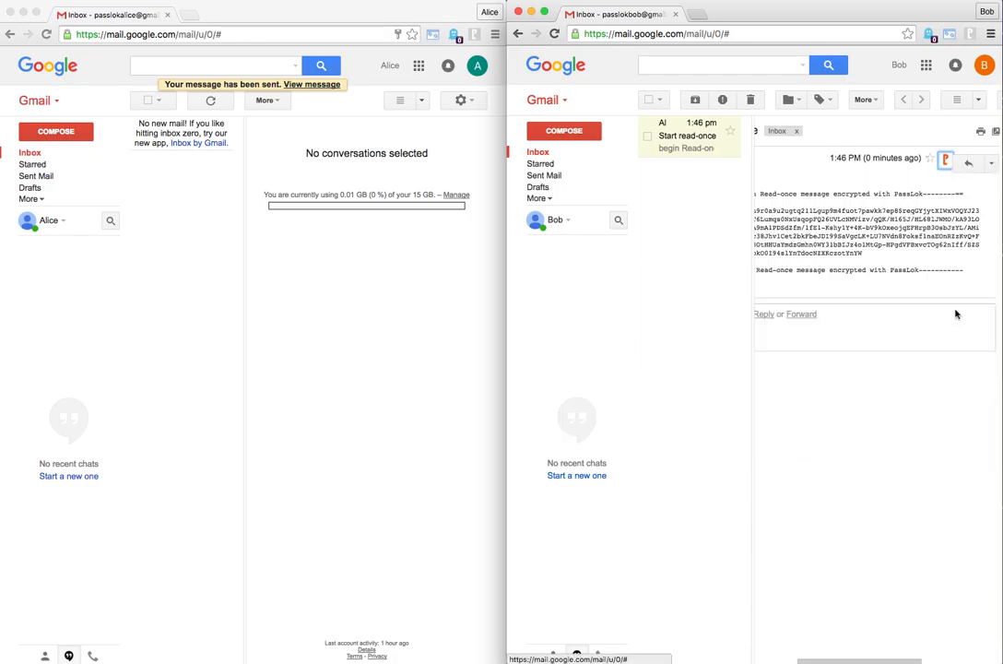
Reply with a PassLok Read-once encrypted message saying it is a reply to the first sender's 1st, and send it
scroll(885, 407, "left", 2)
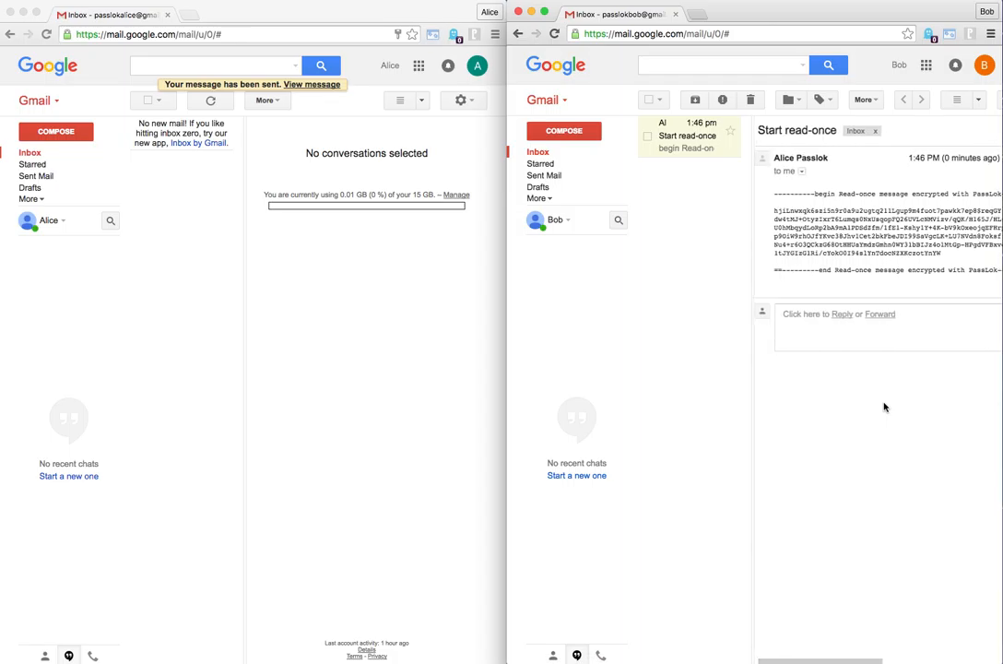
left_click(843, 316)
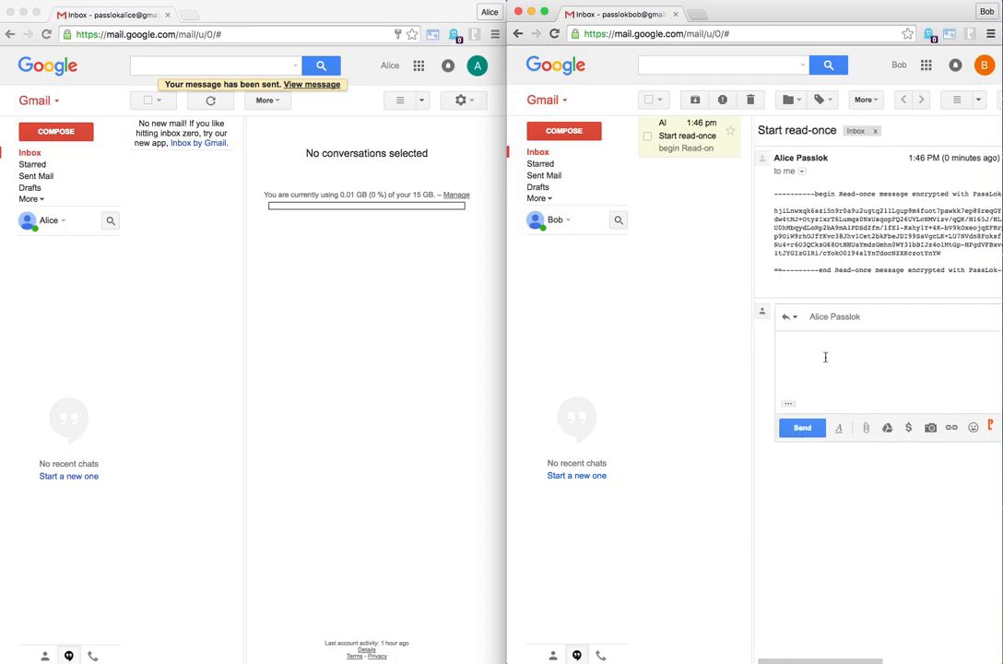
left_click(992, 427)
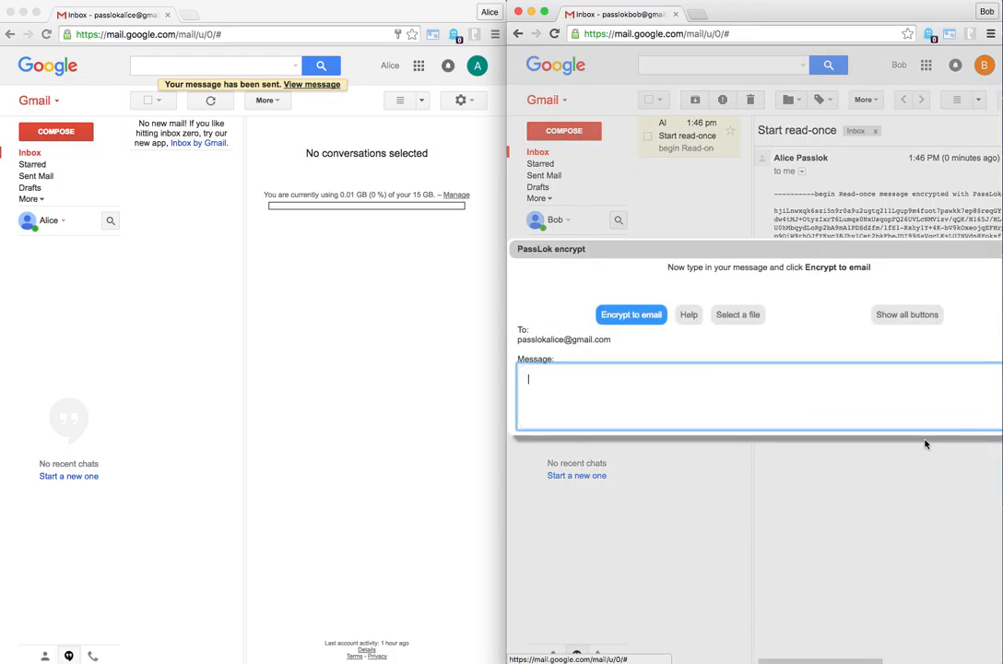
left_click(904, 315)
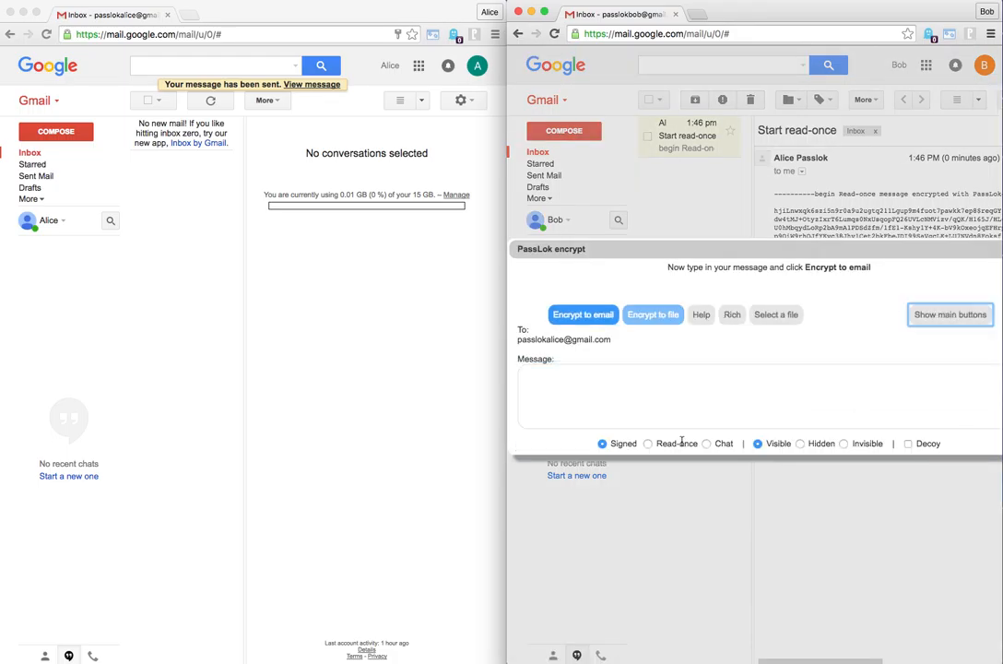
left_click(648, 443)
left_click(611, 380)
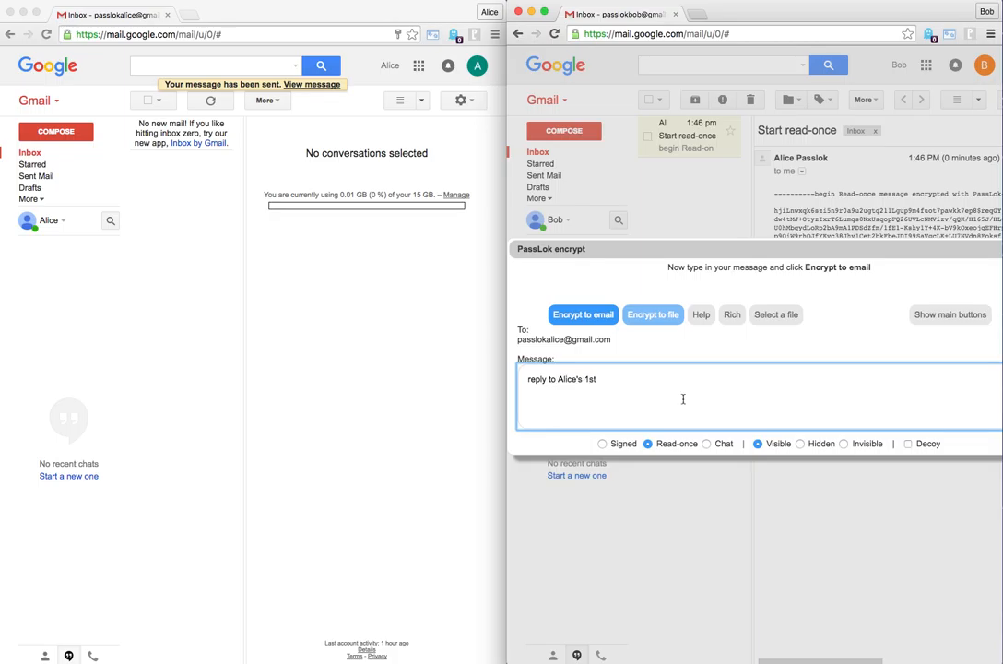
left_click(585, 316)
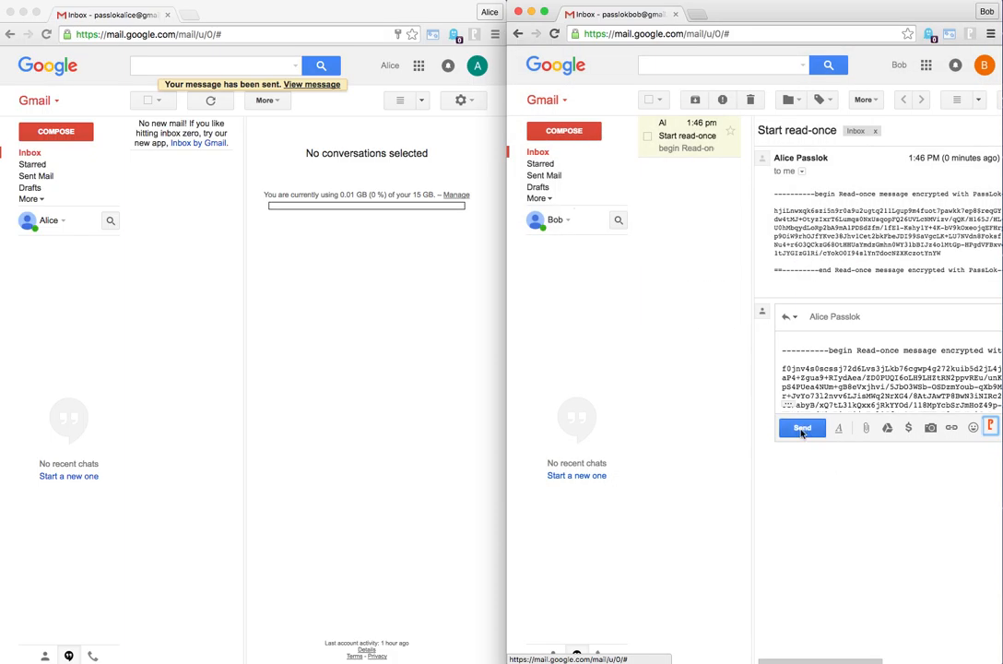
left_click(802, 429)
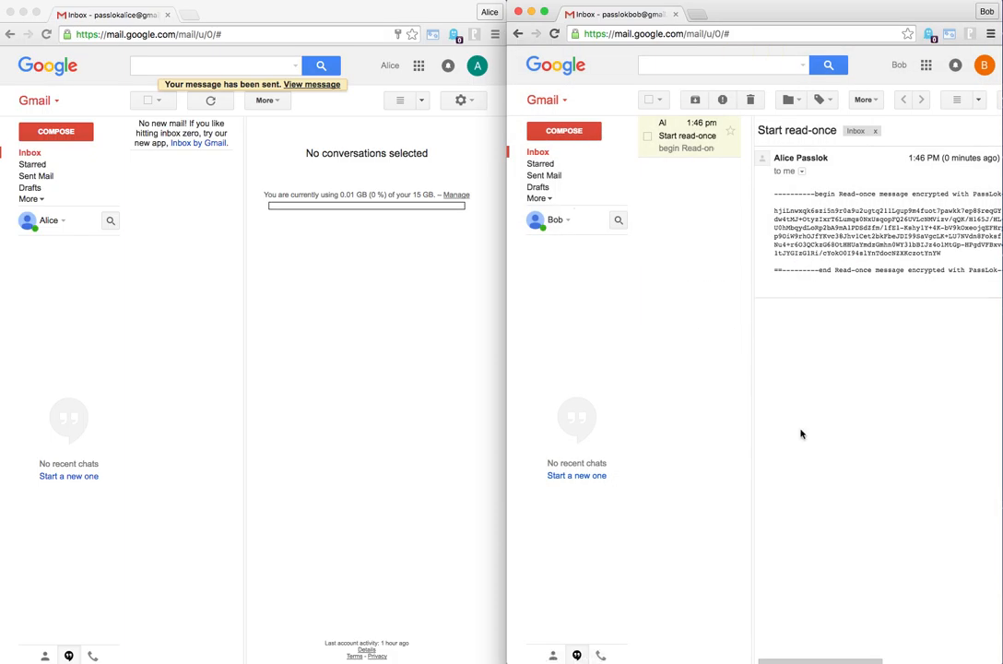
Try to decrypt the just-sent reply from the second account's own conversation, dismissing the previous-password request and the decrypt dialog
scroll(863, 395, "right", 3)
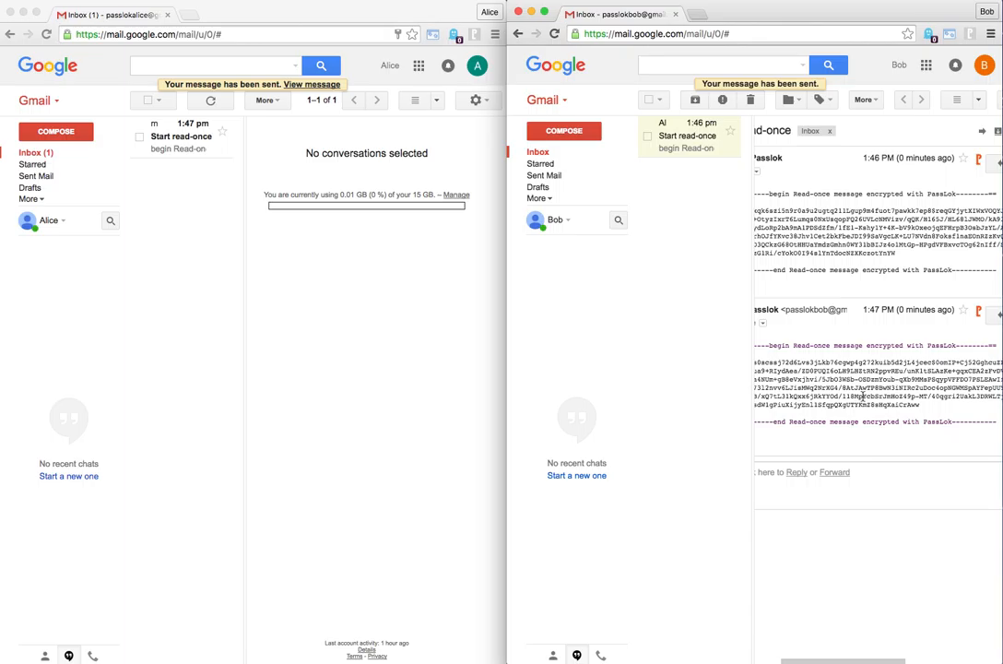
left_click(980, 315)
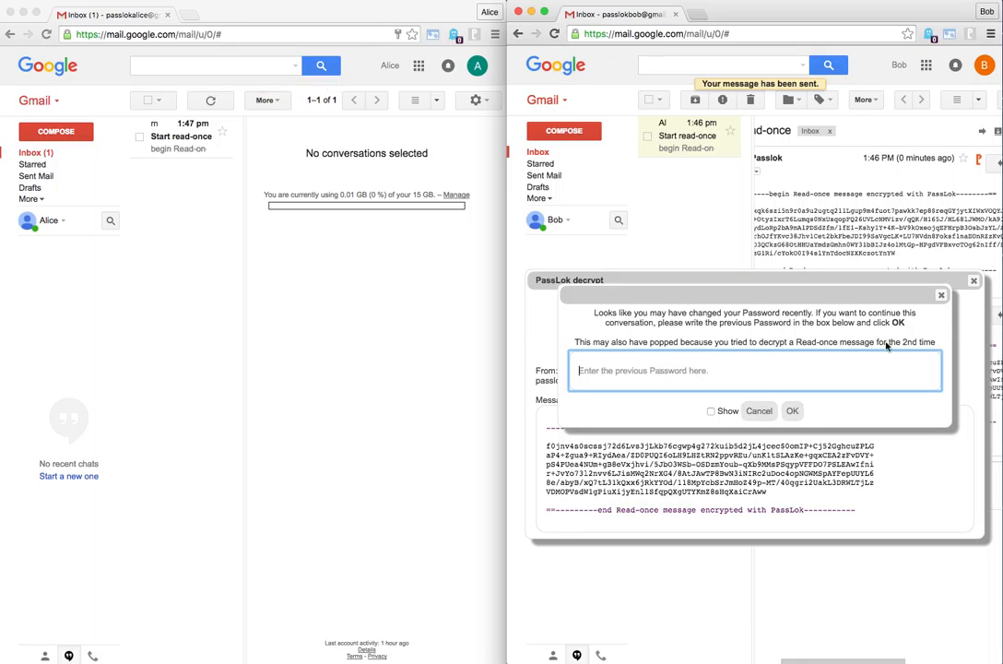
left_click(943, 296)
left_click(974, 284)
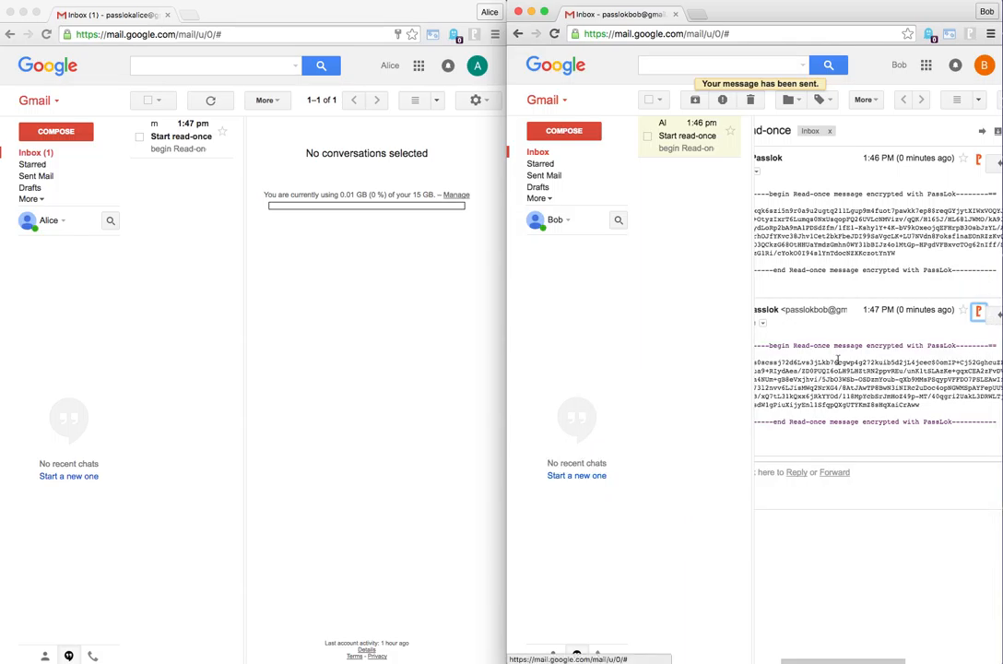
Open the reply in the first account's inbox and decrypt it twice with PassLok, closing the result each time
left_click(360, 335)
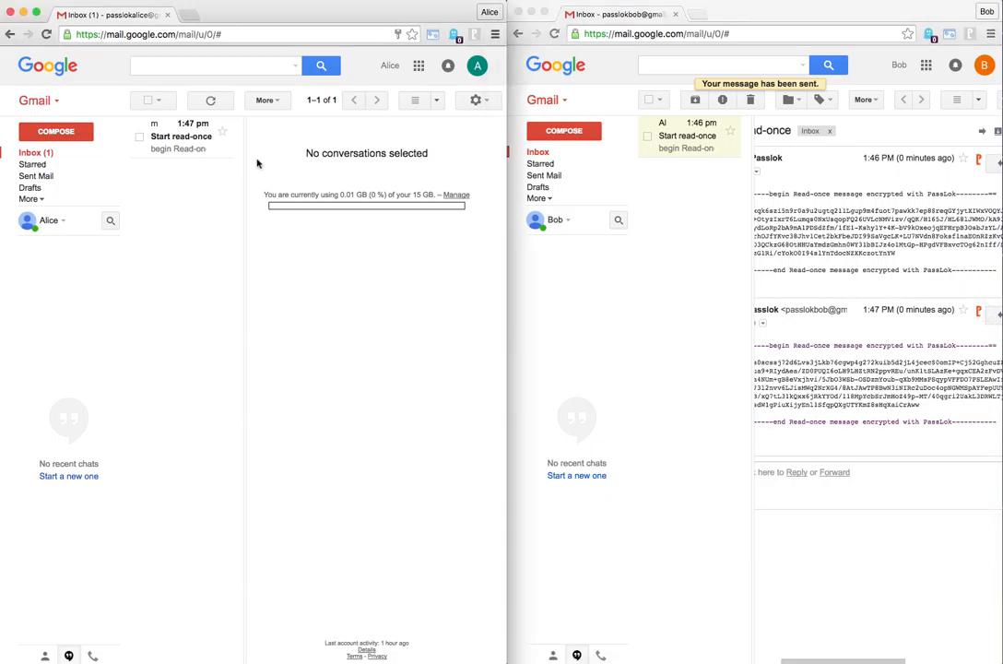
left_click(164, 134)
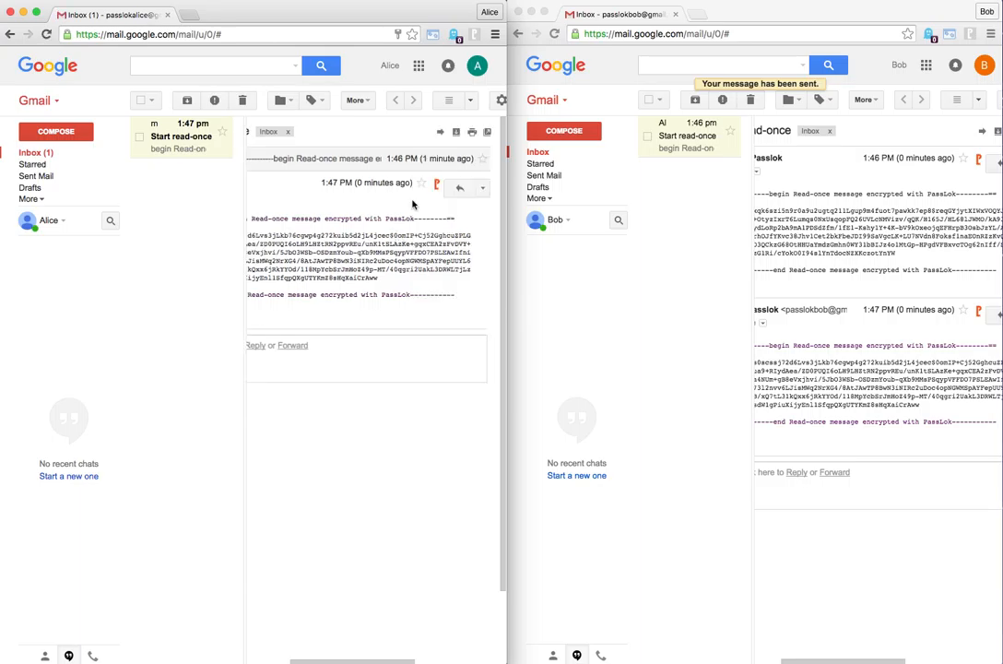
left_click(438, 187)
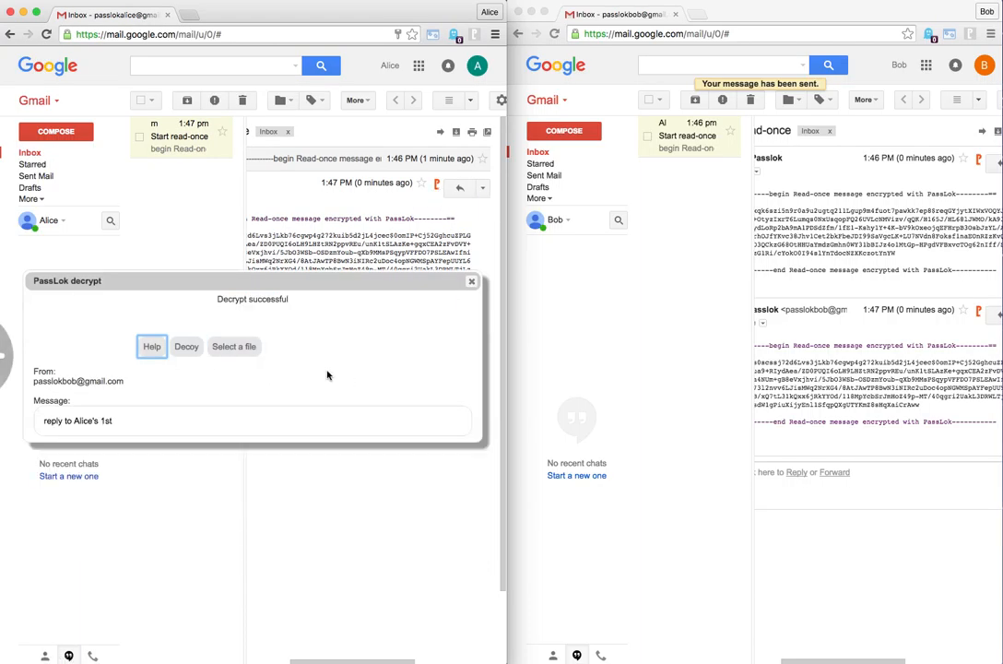
left_click(473, 285)
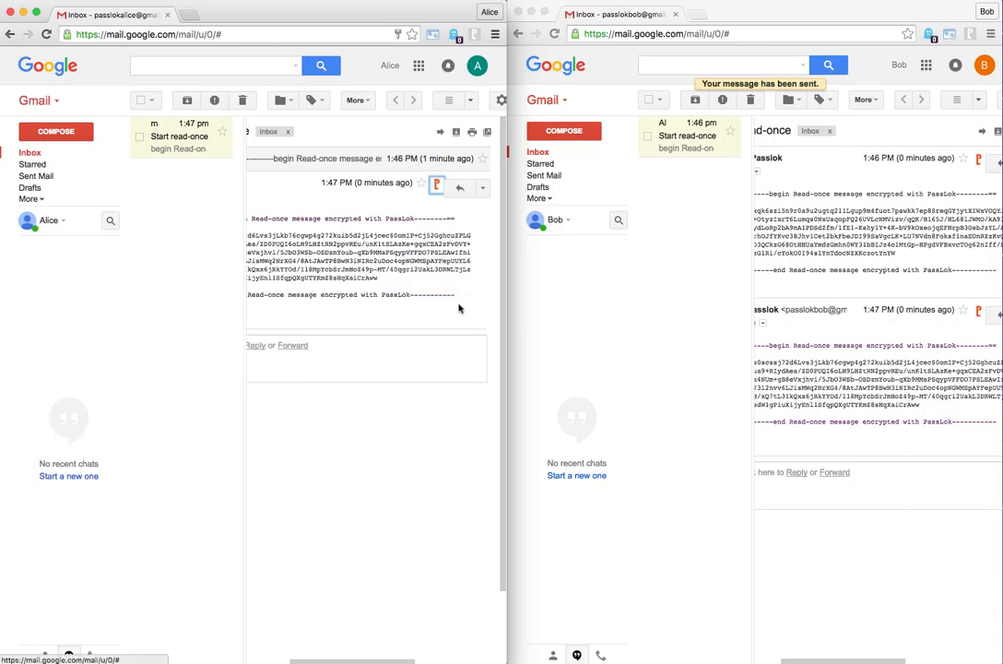
left_click(439, 187)
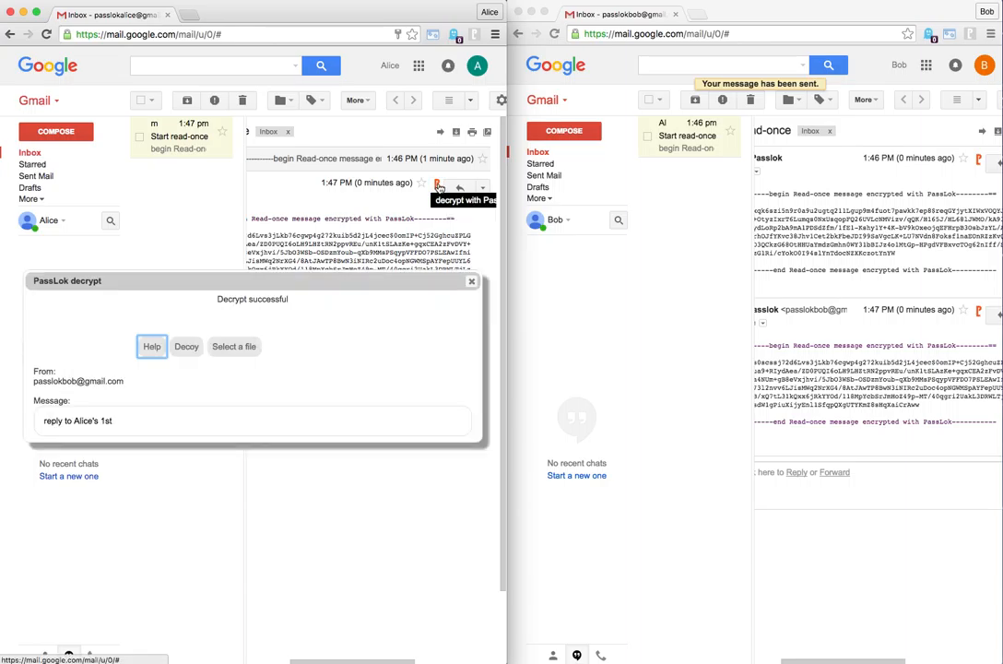
left_click(473, 284)
scroll(396, 294, "left", 3)
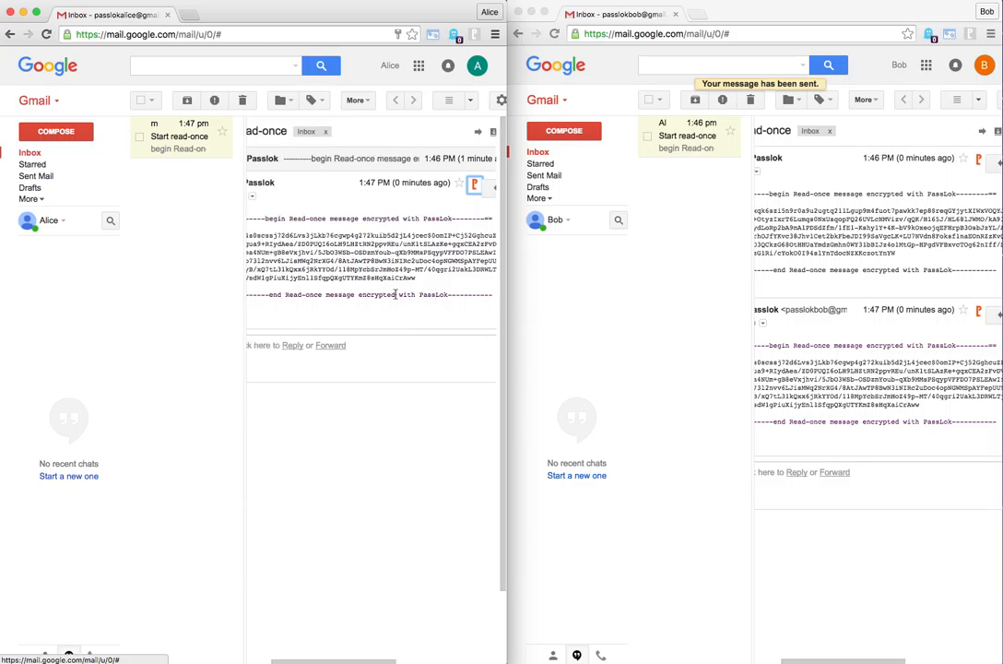
Reply from the first account with a PassLok Read-once encrypted message identifying it as that sender's 2nd, and send it
scroll(396, 294, "left", 2)
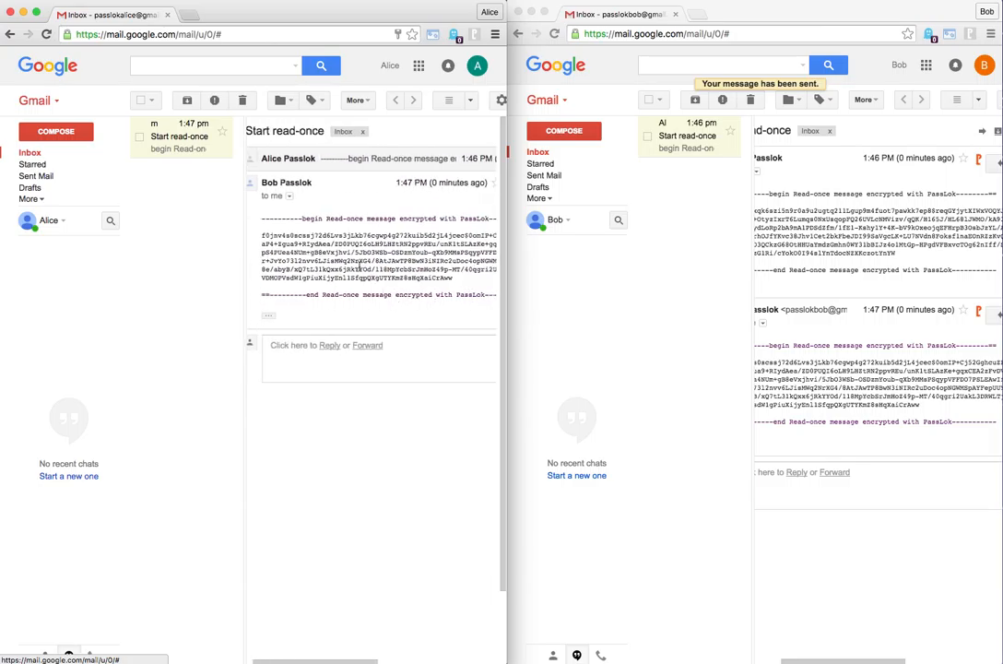
scroll(391, 273, "right", 5)
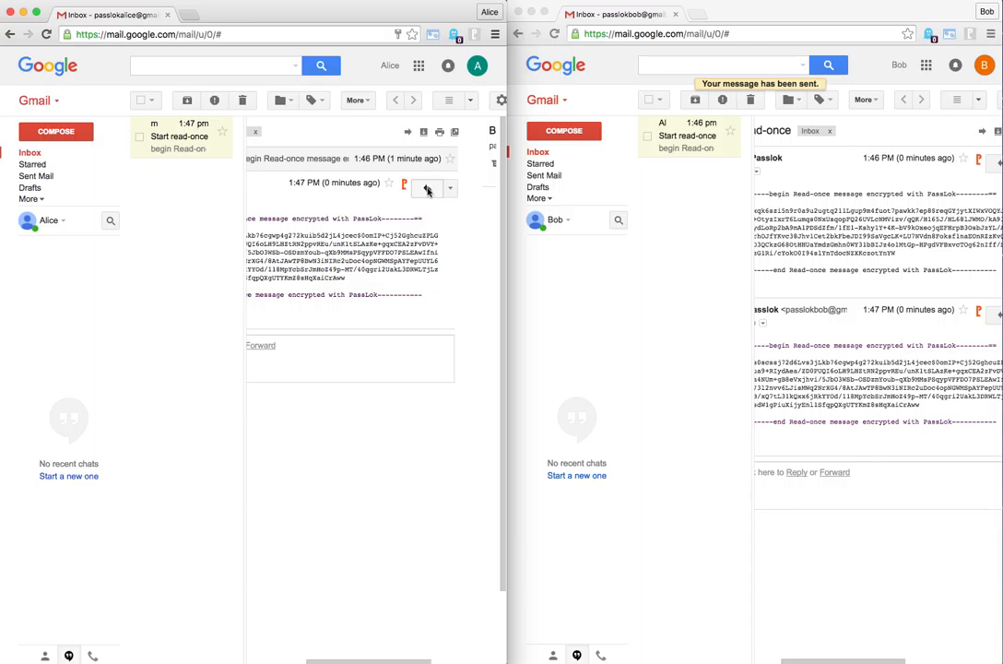
left_click(427, 190)
scroll(345, 397, "left", 4)
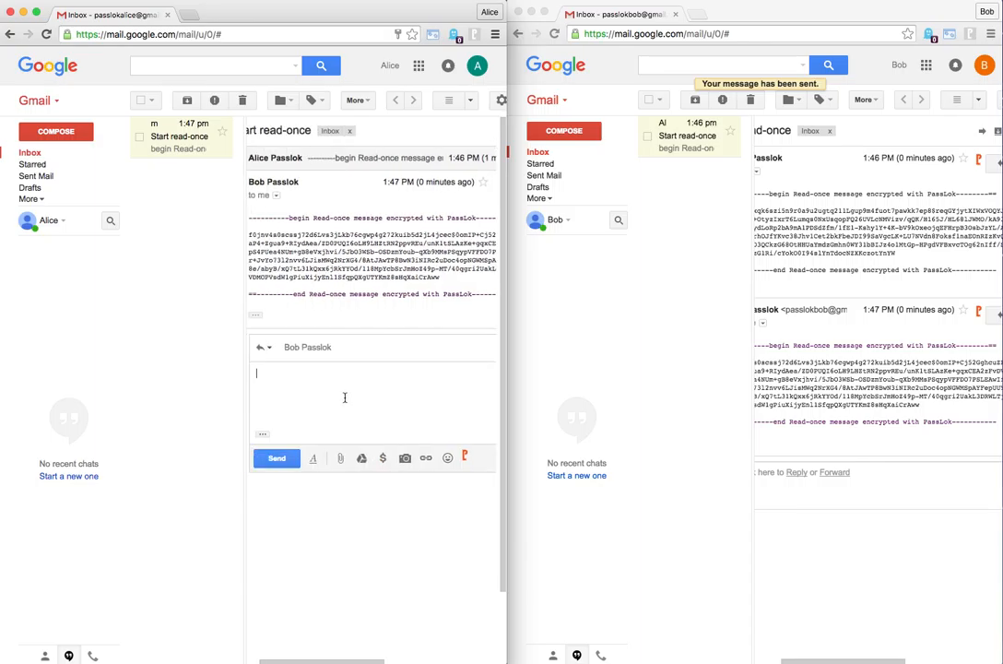
type("Al")
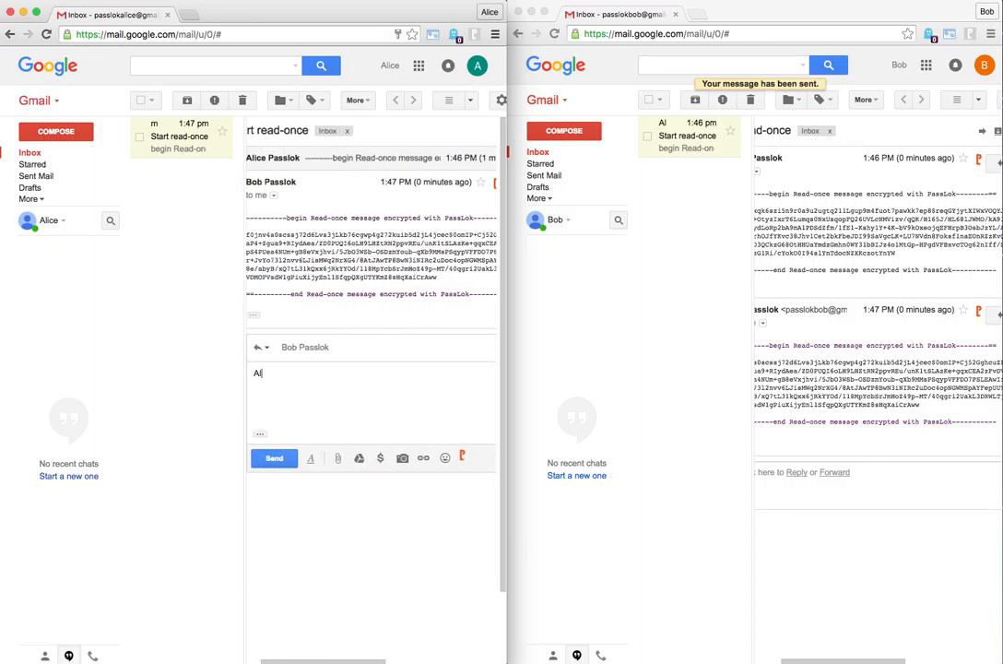
type("ice's 2nd")
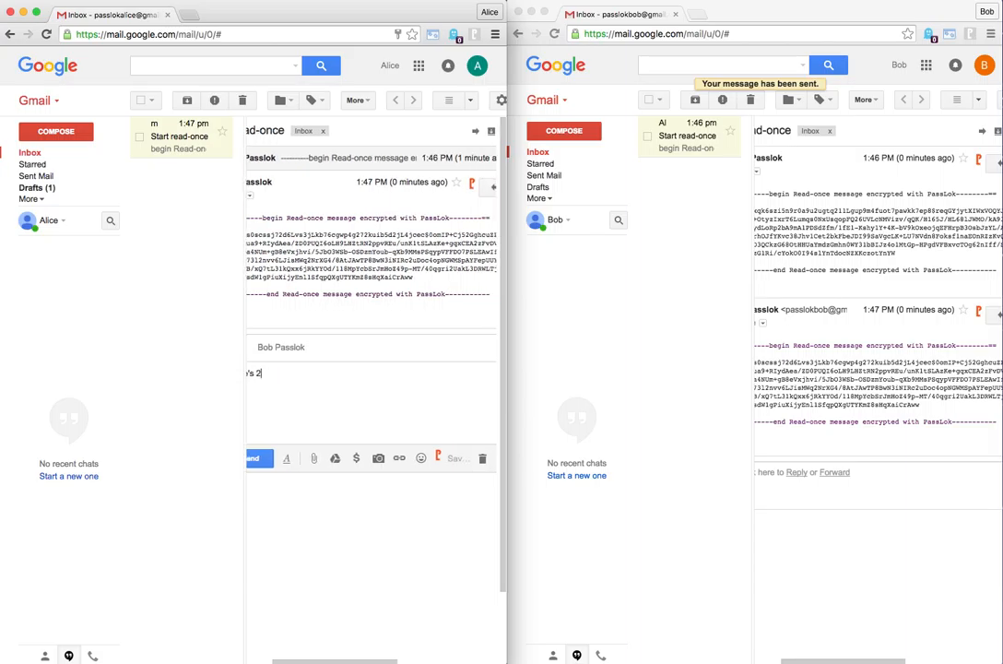
left_click(440, 459)
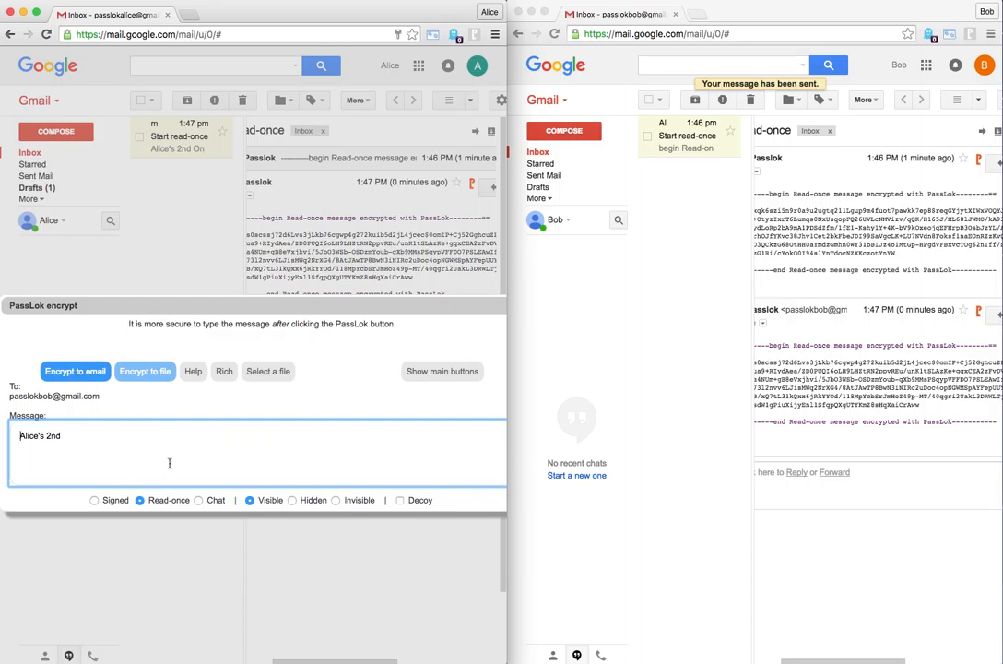
left_click(80, 373)
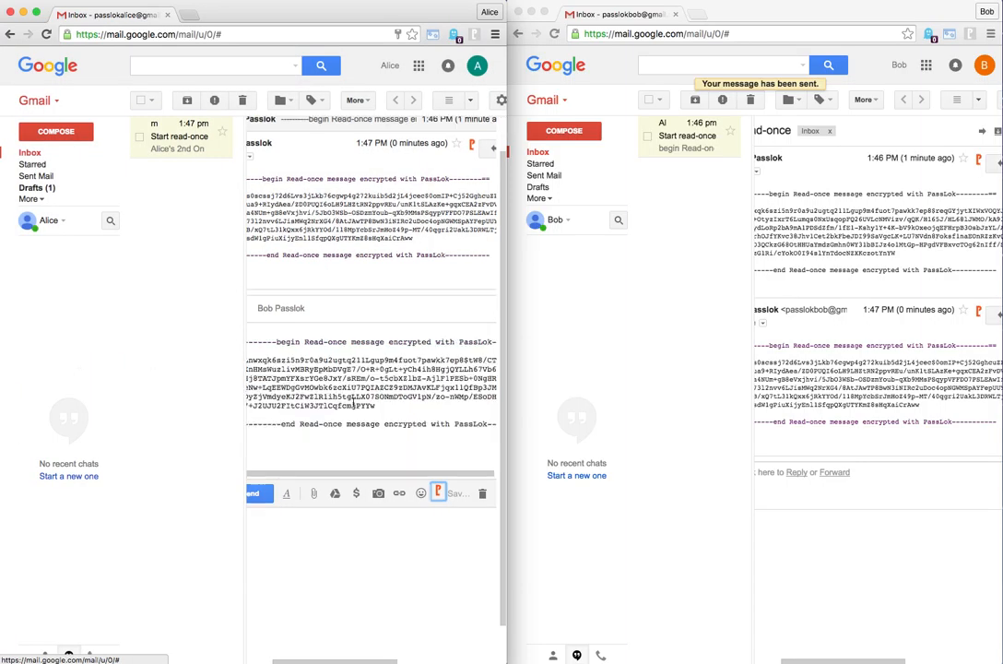
left_click(260, 496)
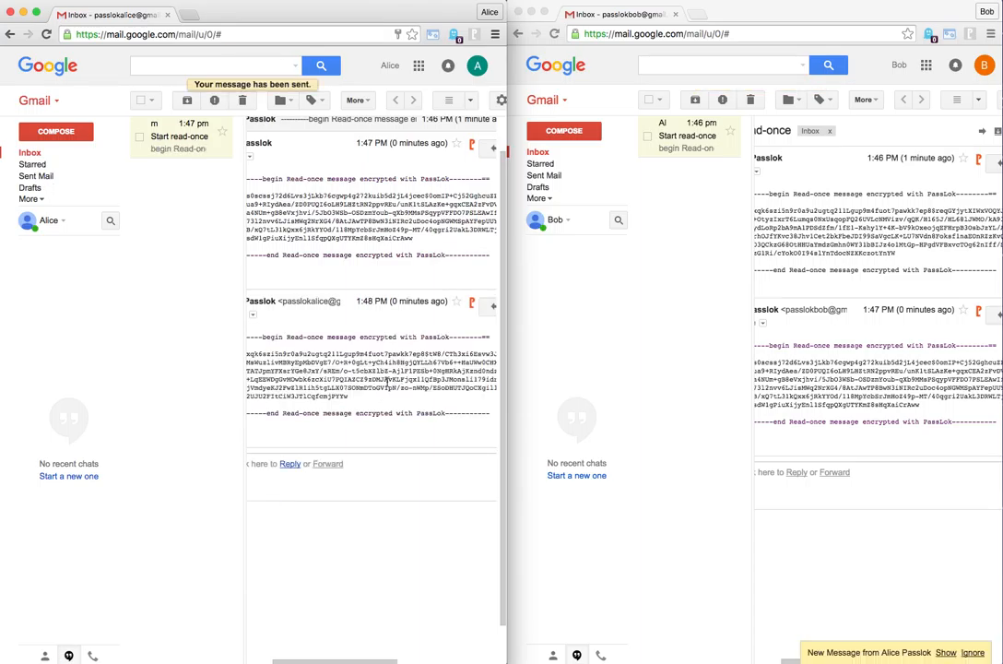
Try to decrypt the received 1:47 PM message again in the first account, dismissing the previous-password request and the decrypt dialog
scroll(397, 195, "right", 3)
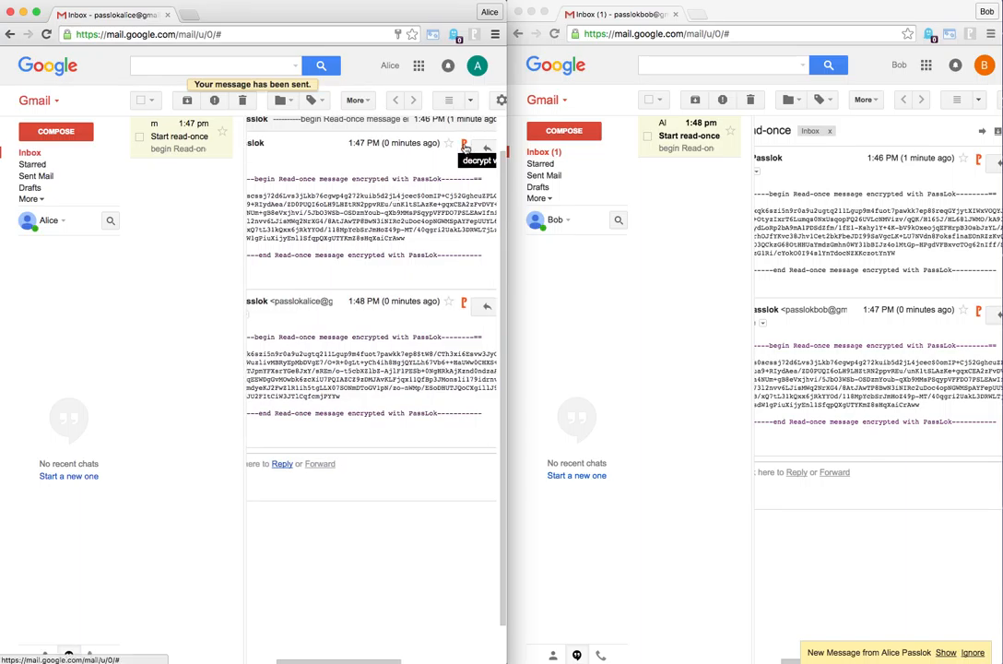
left_click(466, 148)
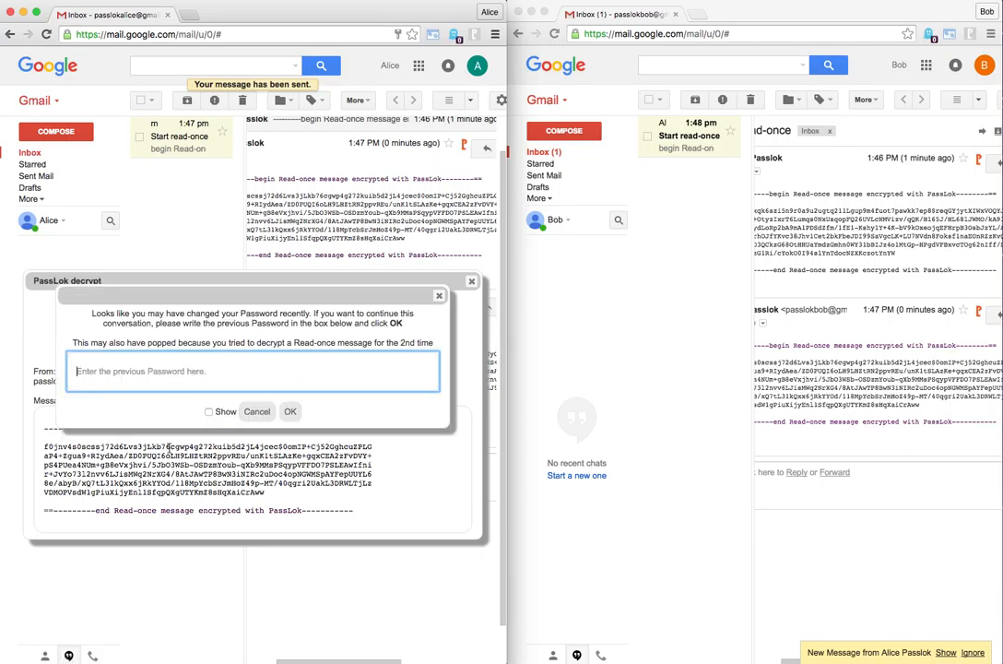
left_click(439, 299)
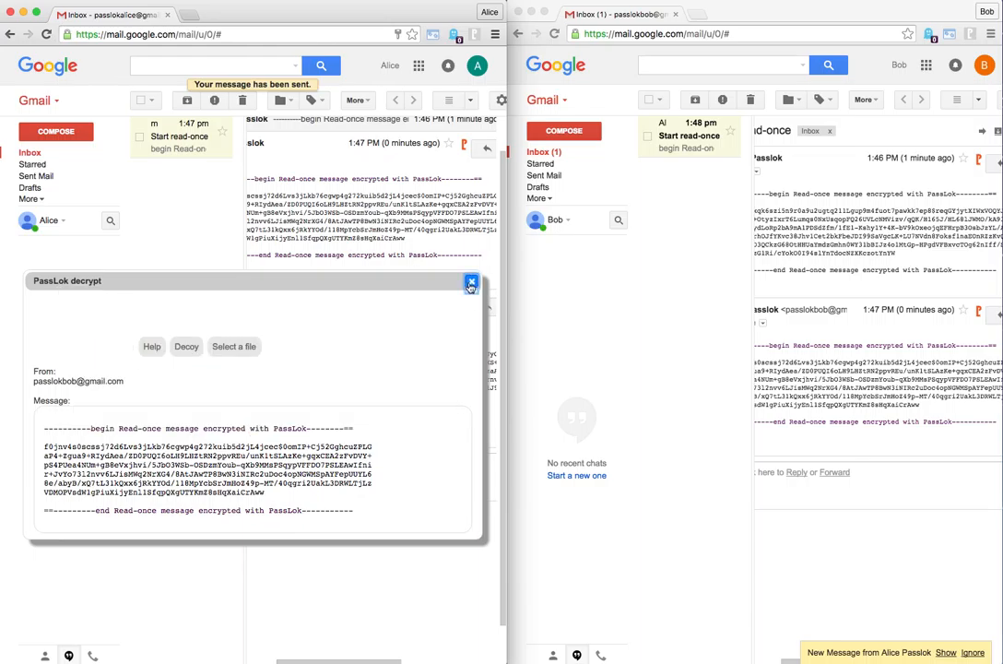
left_click(472, 281)
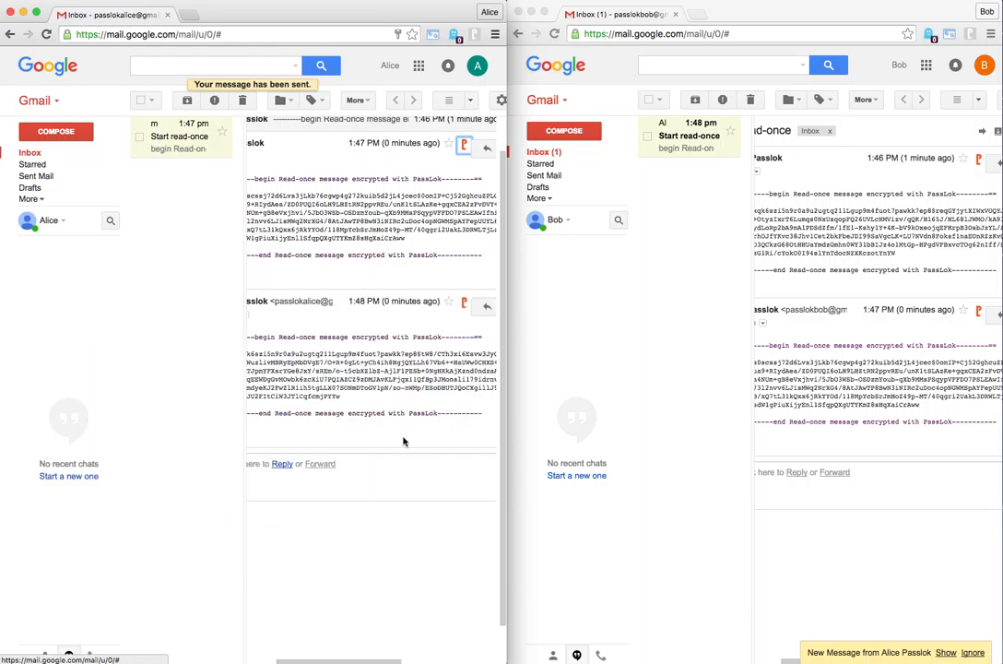
Open the new 1:48 PM message in the second account's inbox and decrypt it twice with PassLok, closing the result each time
left_click(695, 141)
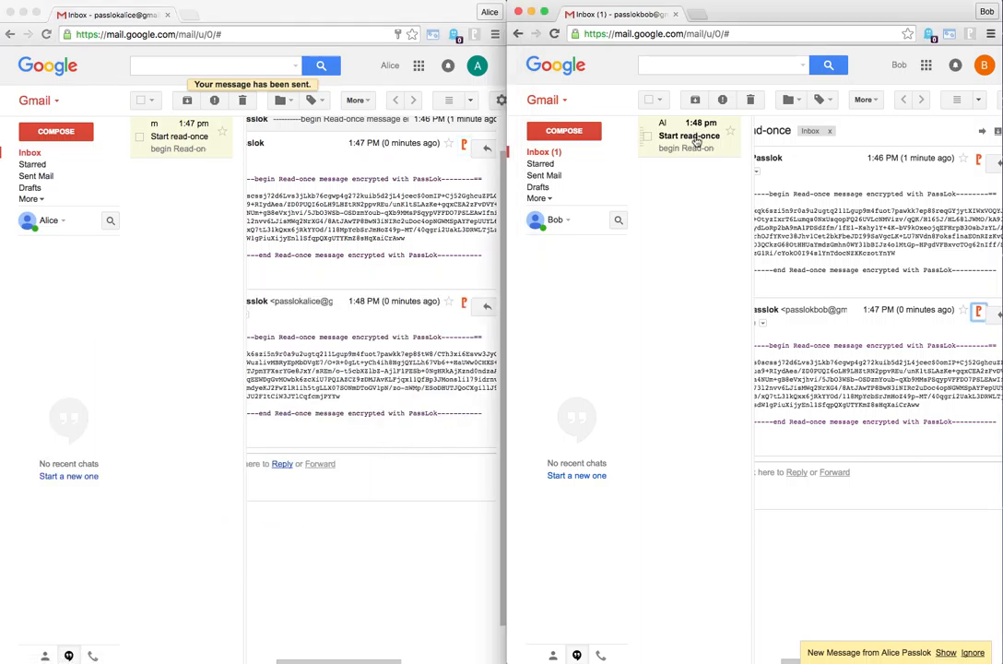
left_click(697, 142)
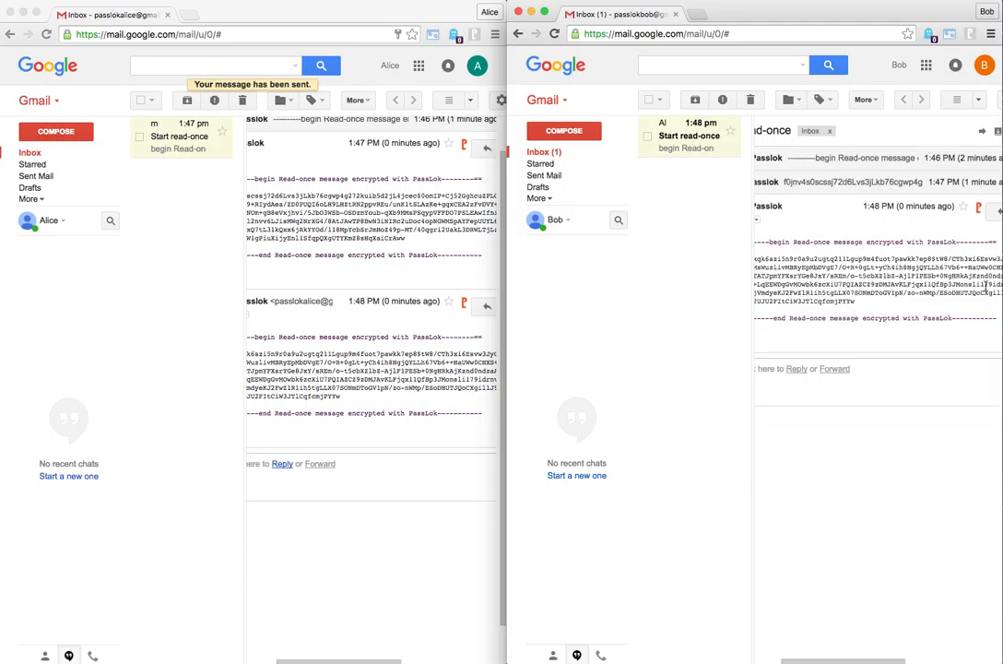
scroll(955, 278, "right", 2)
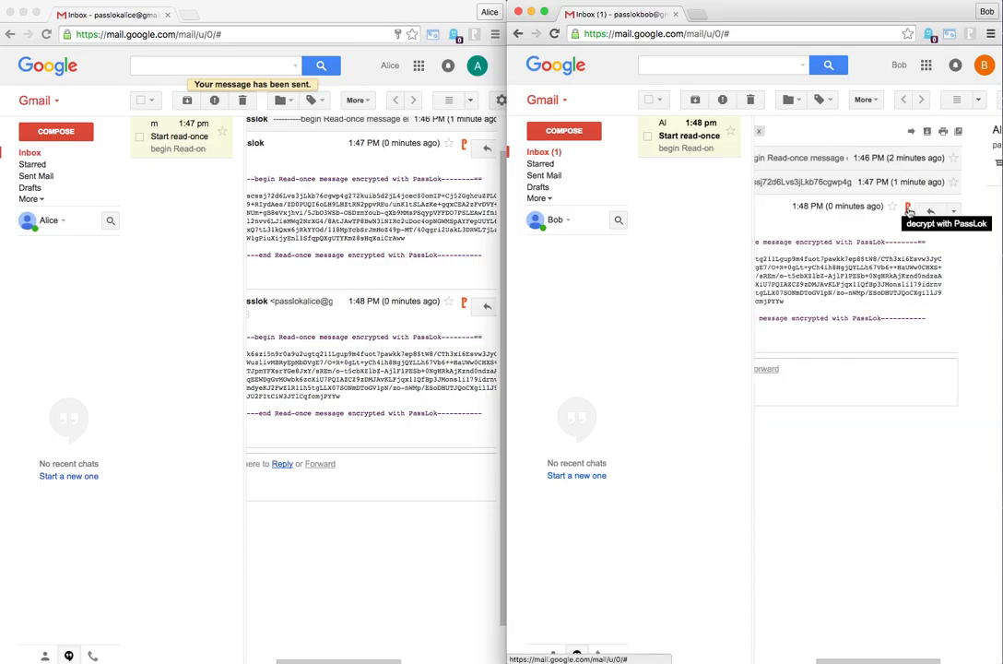
left_click(907, 208)
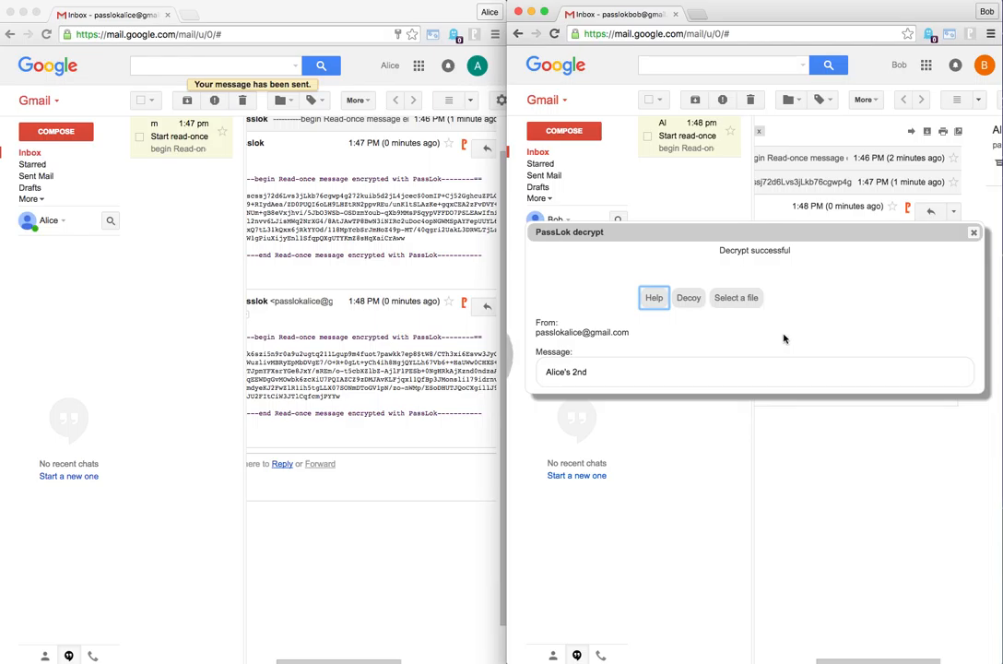
left_click(973, 234)
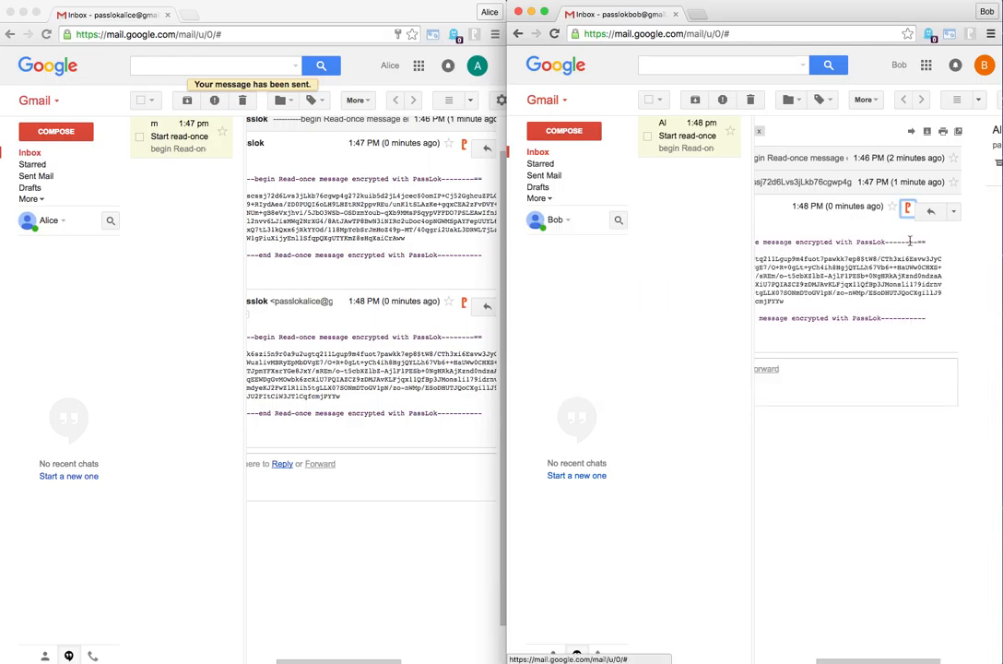
left_click(908, 210)
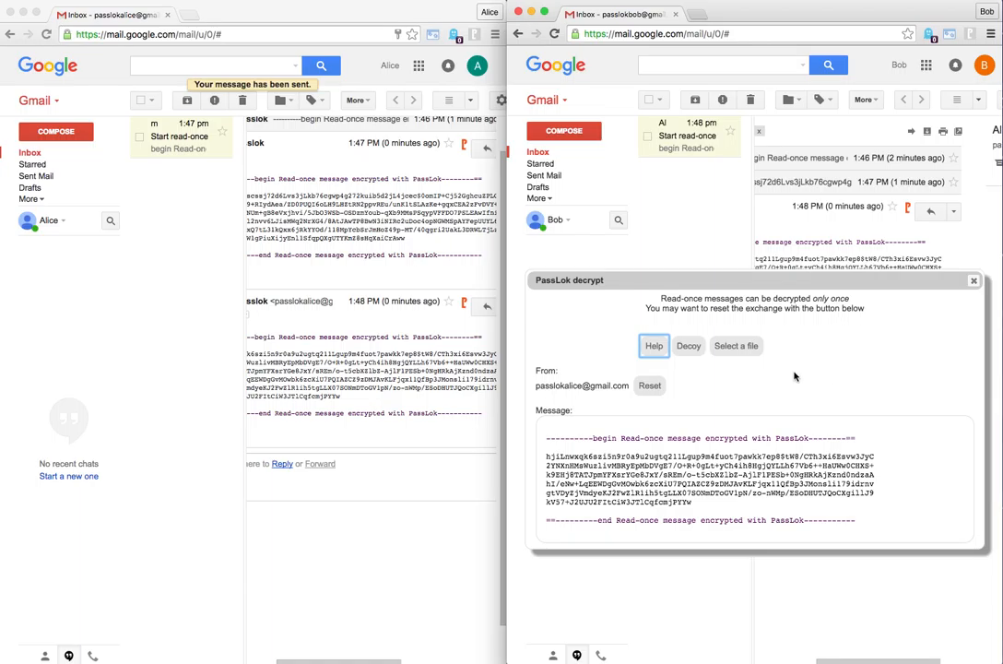
left_click(975, 283)
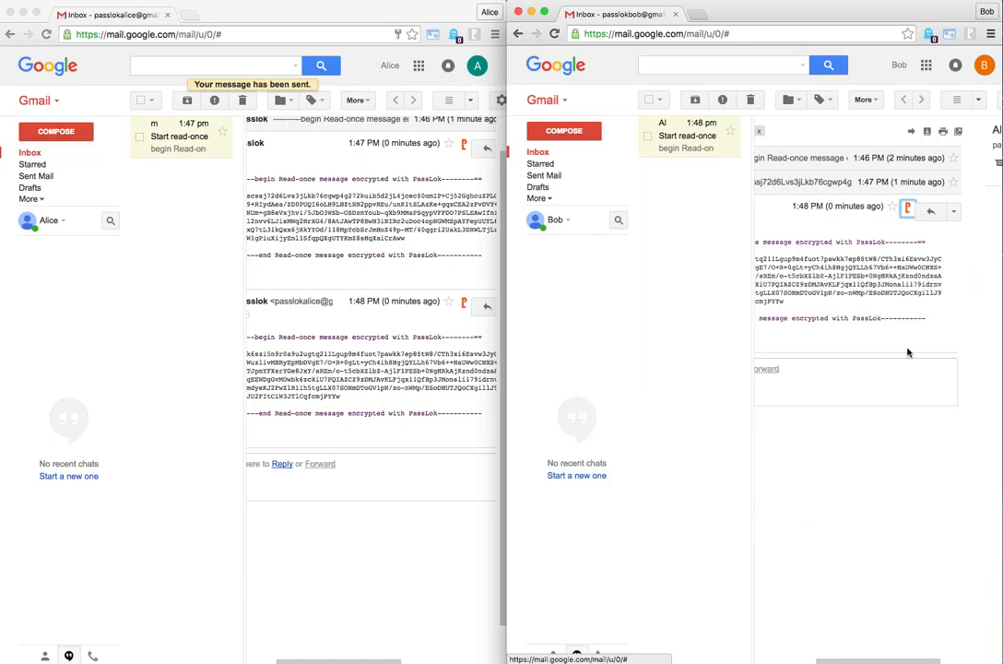
Expand the second account's own 1:47 PM reply and try to decrypt it, dismissing the previous-password request and the decrypt dialog
left_click(847, 187)
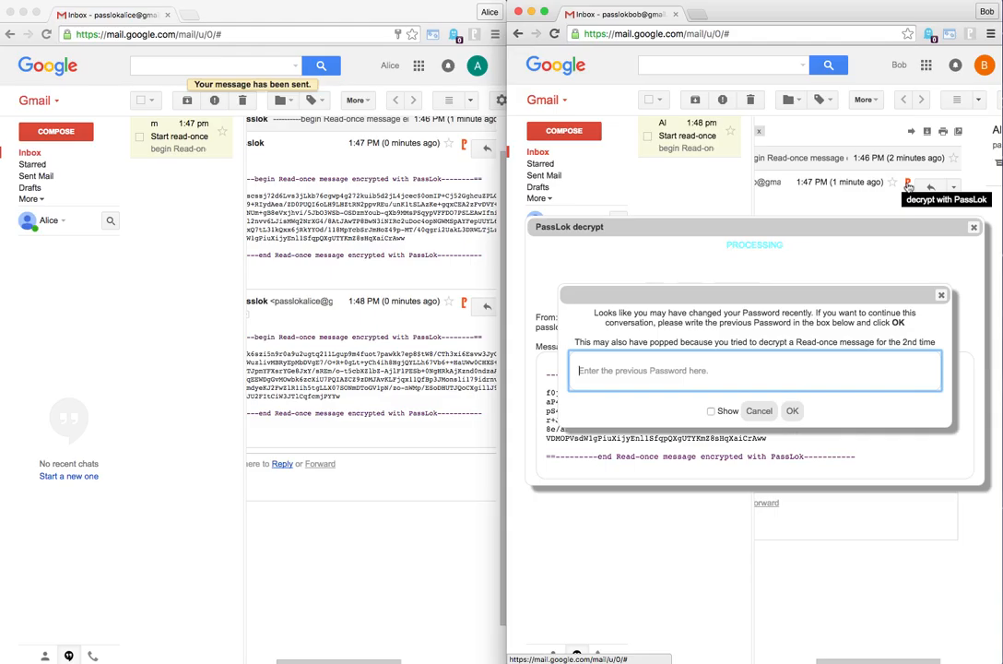
left_click(941, 296)
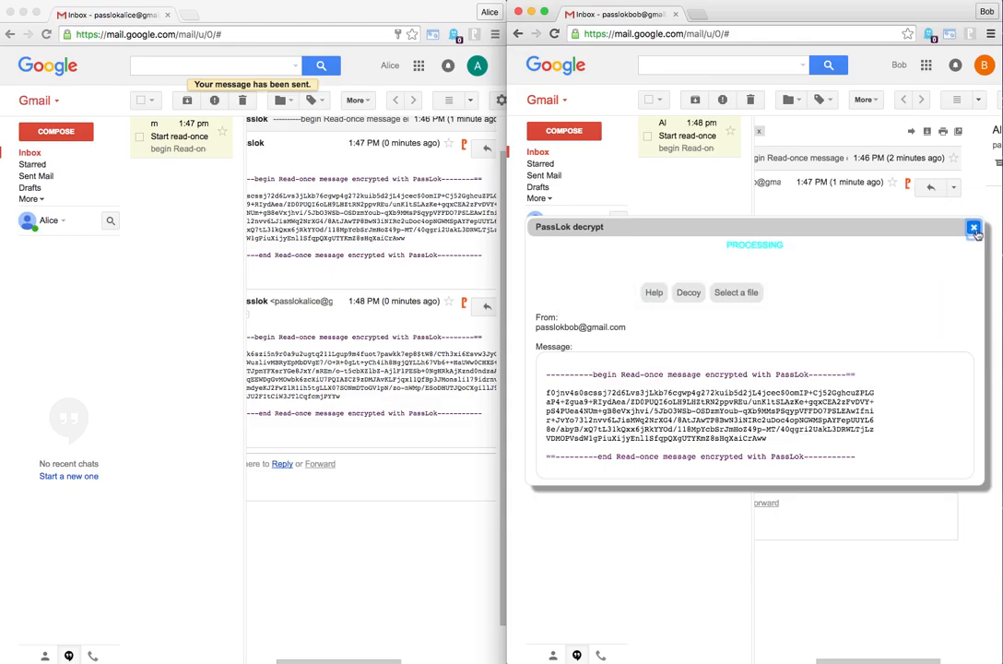
left_click(972, 227)
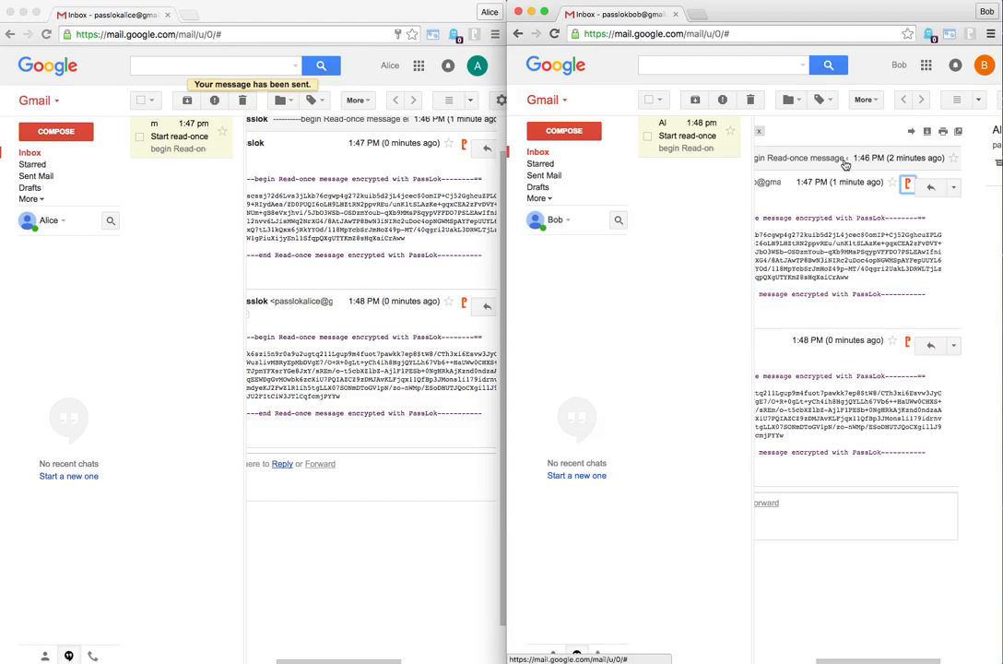
scroll(835, 161, "left", 3)
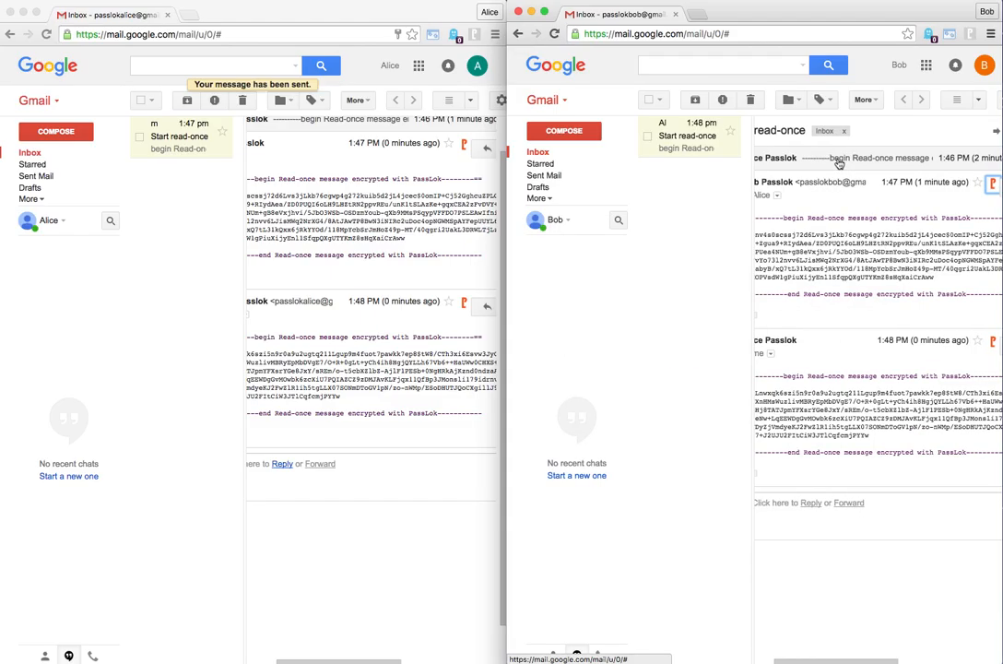
scroll(871, 165, "left", 2)
scroll(835, 189, "right", 5)
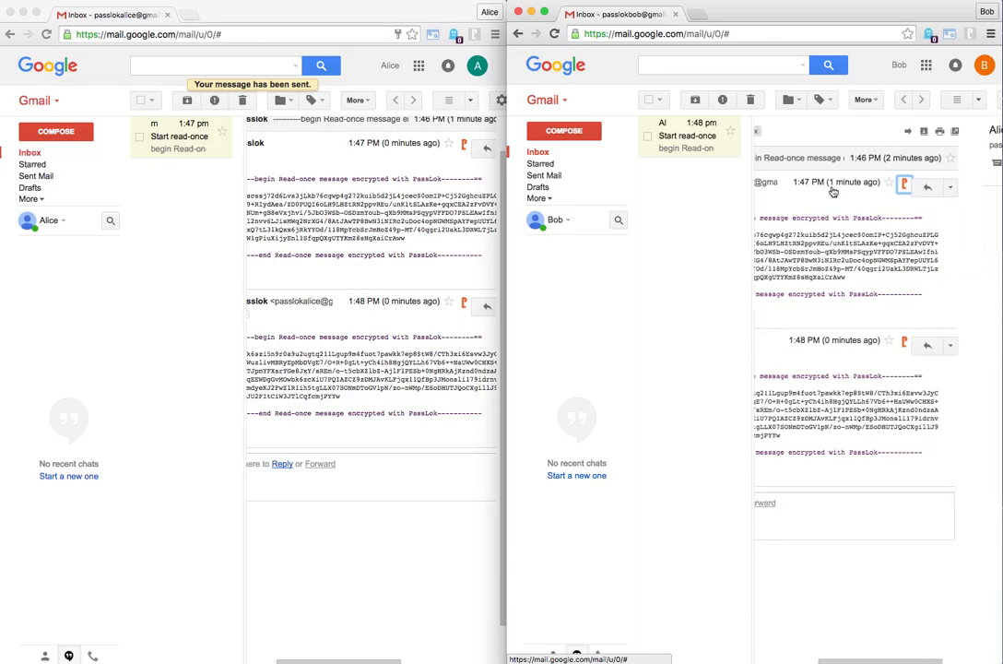
scroll(839, 324, "down", 2)
scroll(827, 325, "left", 4)
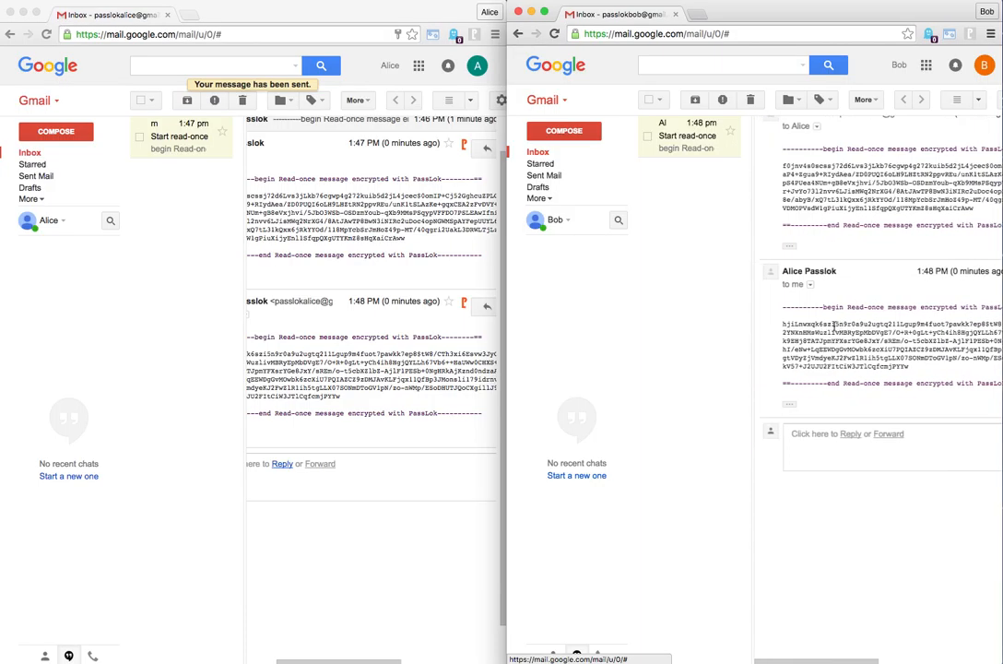
scroll(395, 360, "left", 1)
scroll(394, 360, "right", 1)
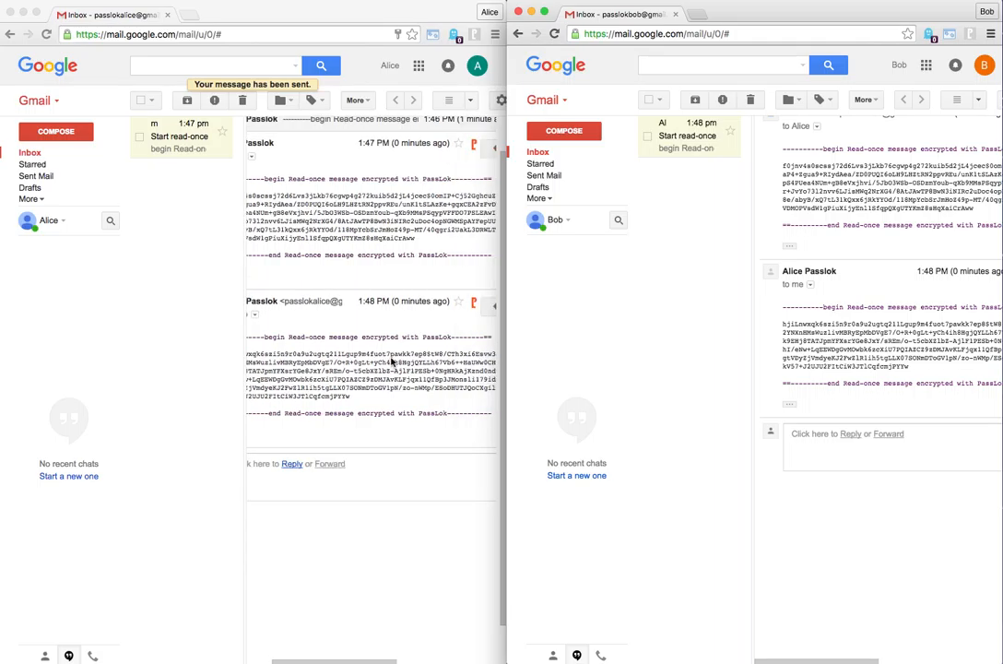
Try to decrypt the first account's own sent 1:48 PM message with PassLok, submitting the previous password when requested
left_click(464, 304)
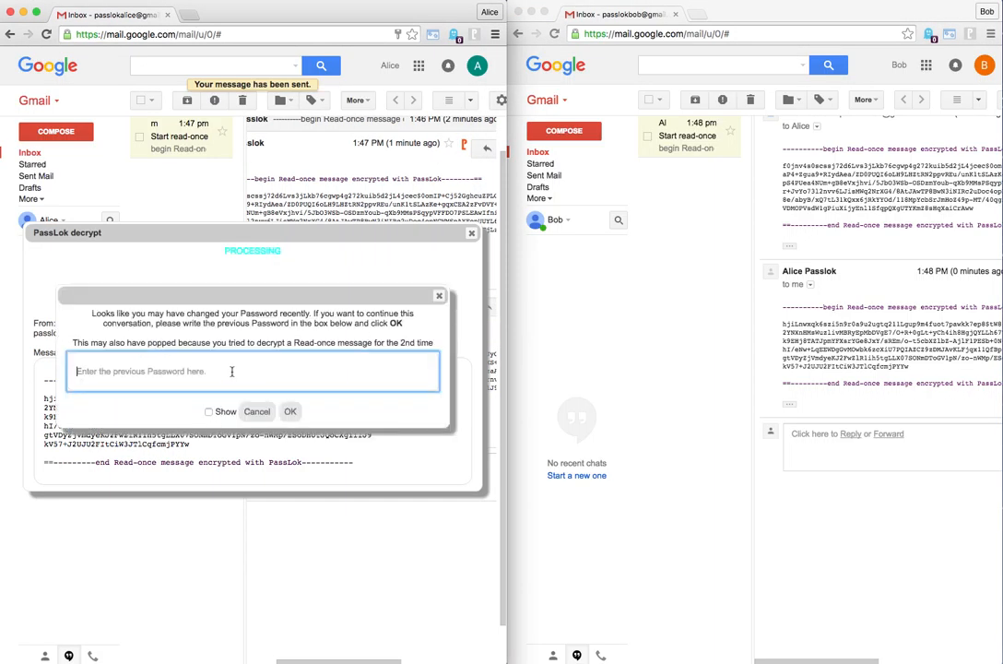
type("•••••••••••••")
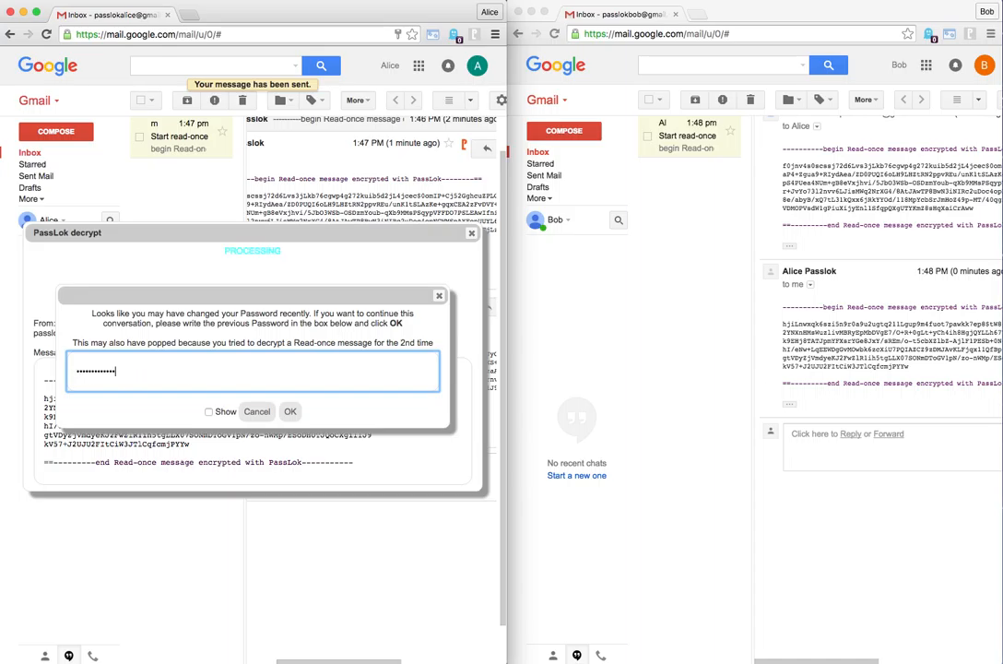
type("•••")
key("Return")
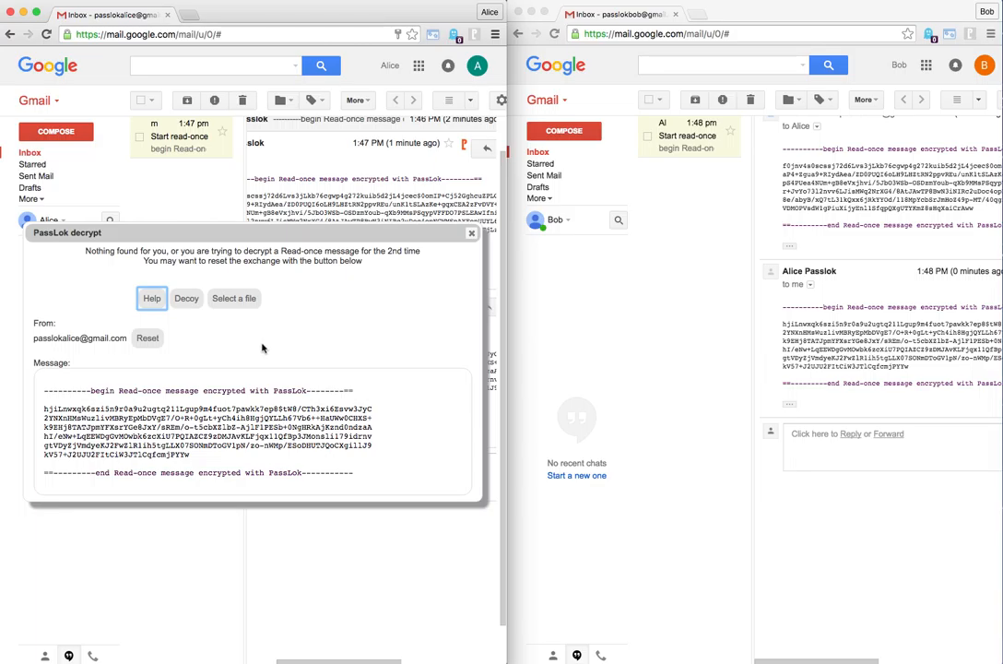